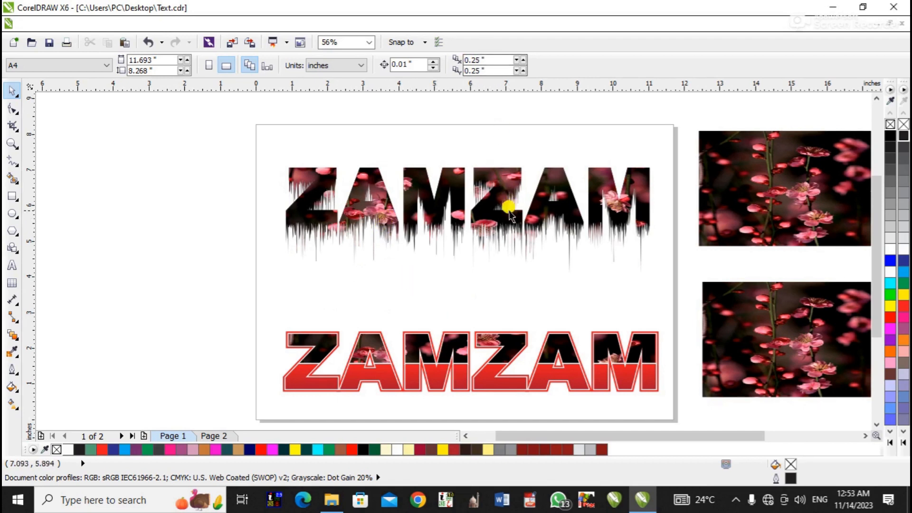
Step: Move the dripping floral ZAMZAM artwork on page 1 slightly up and to the left, and select the red-outlined ZAMZAM group
left_click(468, 211)
left_click_drag(468, 211, 474, 198)
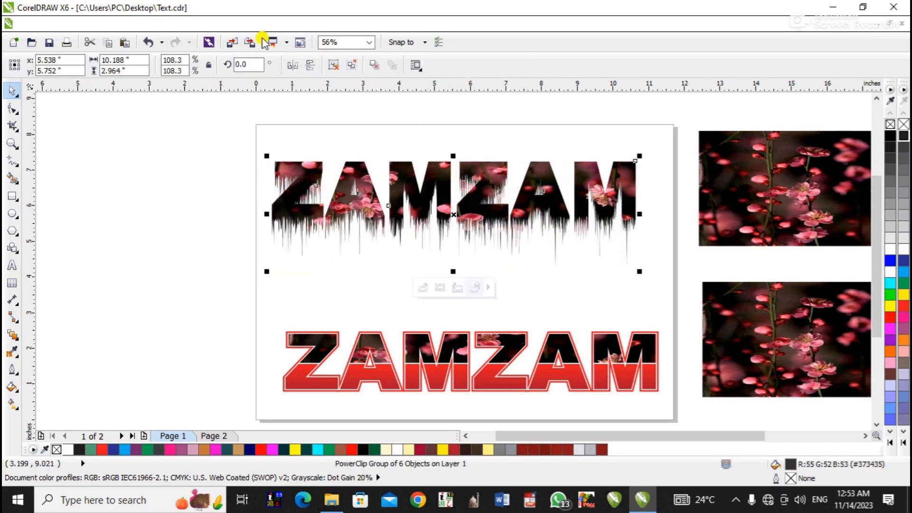
left_click(225, 24)
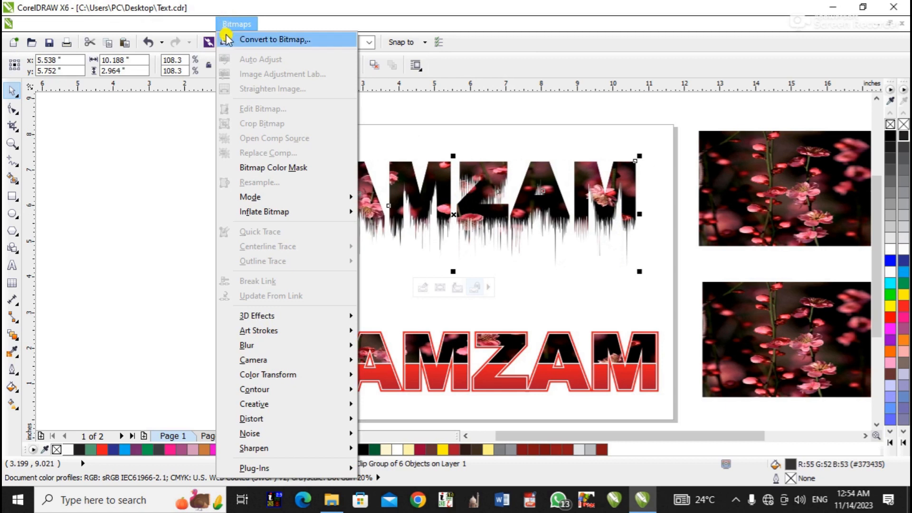
left_click(175, 191)
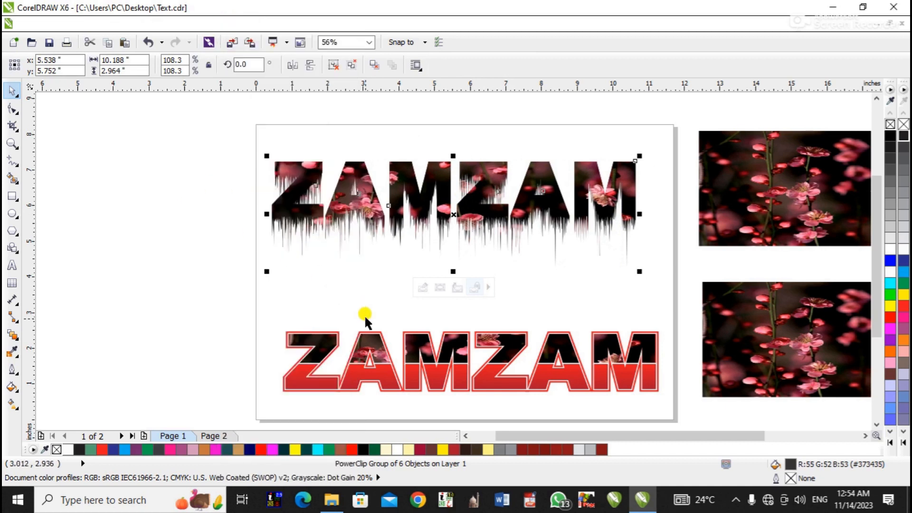
left_click(383, 345)
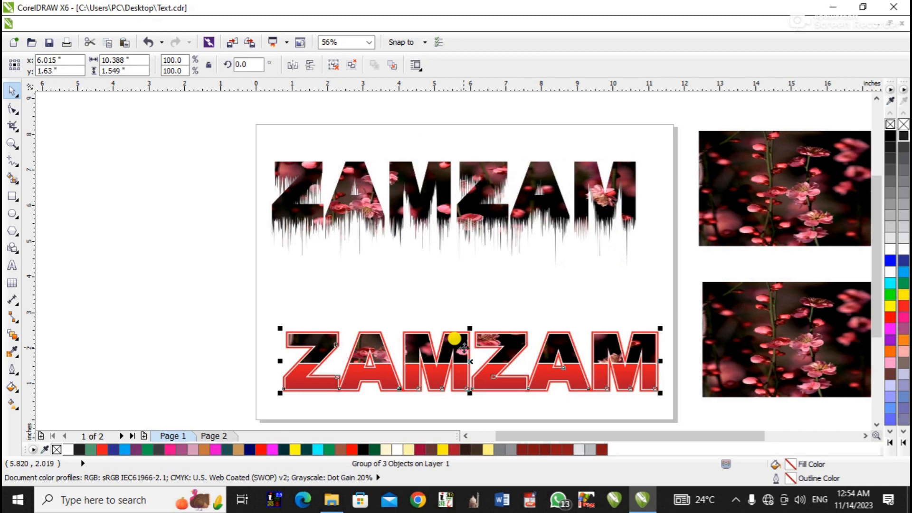
Step: Switch to page 2 and move both black ZAMZAM texts slightly lower on the page
left_click(214, 436)
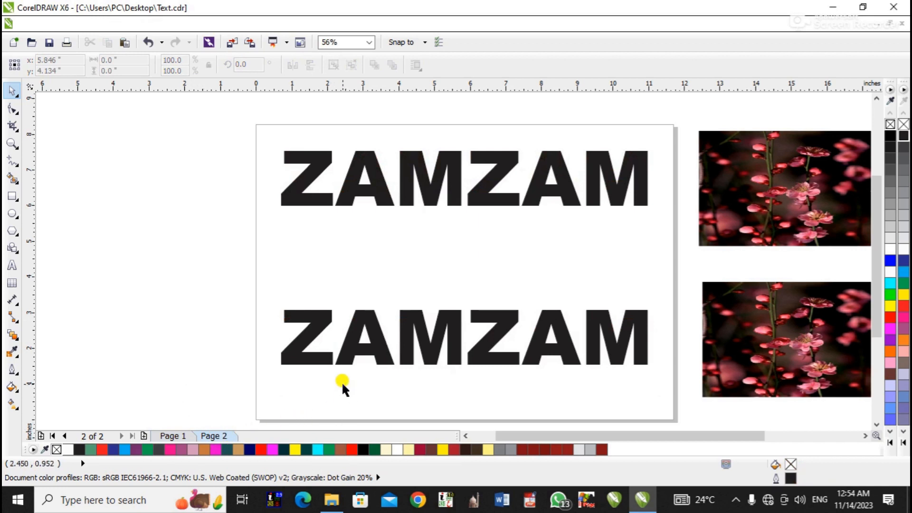
left_click_drag(428, 353, 423, 372)
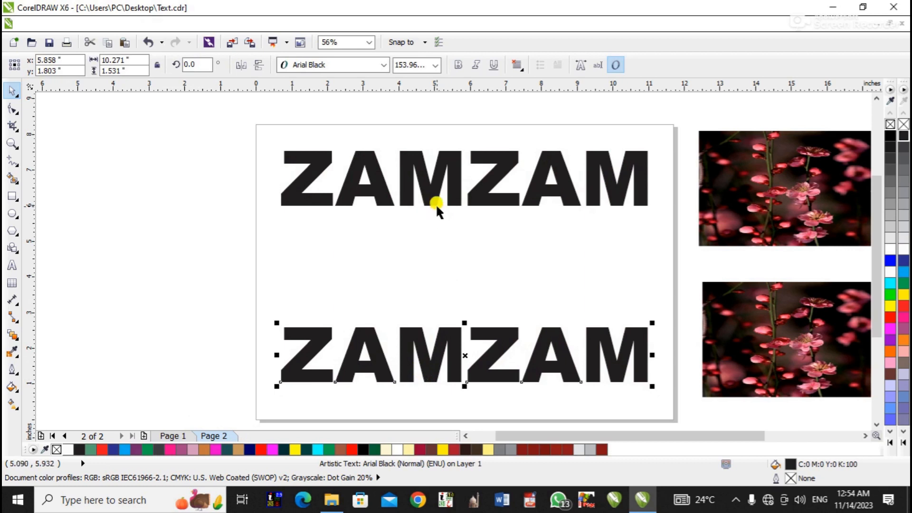
left_click_drag(427, 194, 429, 214)
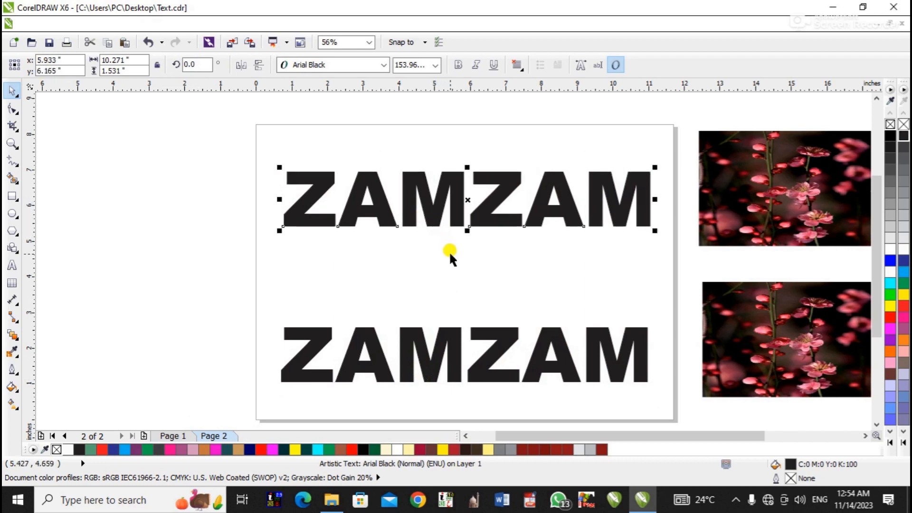
Step: Reposition the upper ZAMZAM text near the page's upper edge, centred at about X 5.79 and Y 6.53 inches
left_click(14, 144)
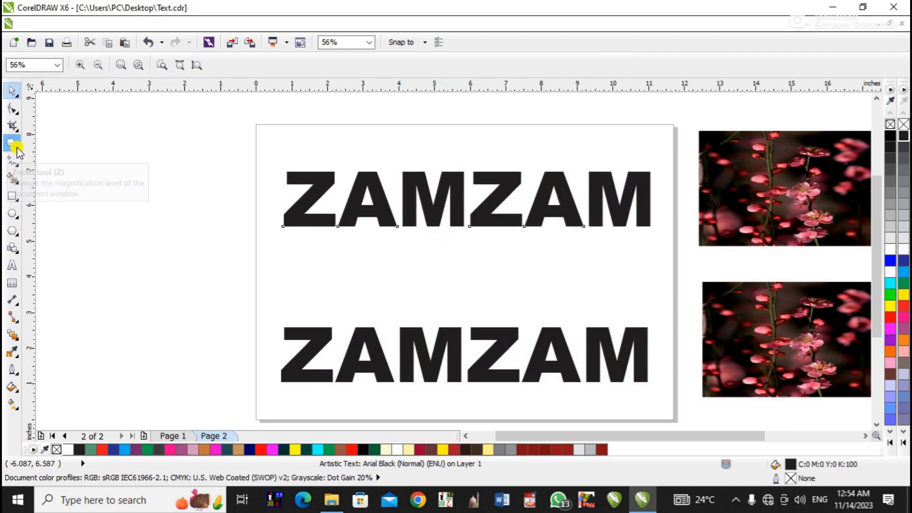
left_click_drag(235, 116, 690, 275)
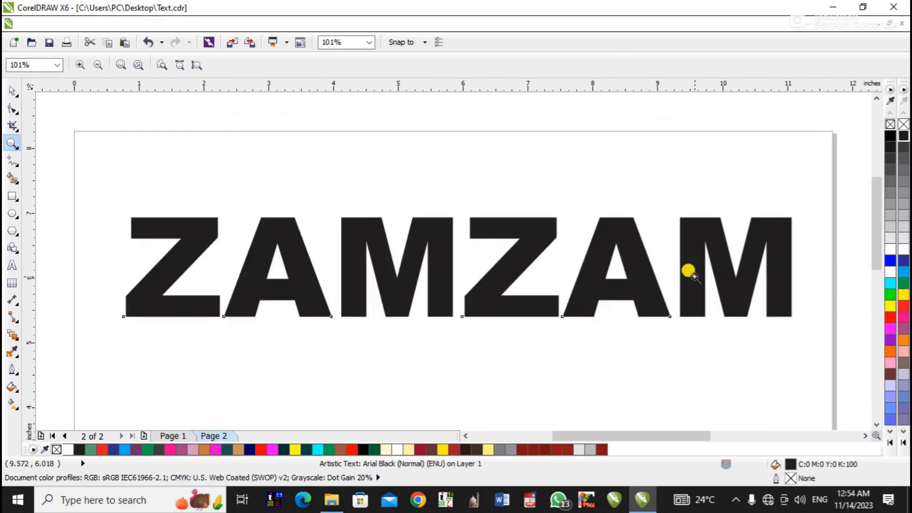
left_click(13, 92)
left_click_drag(295, 285, 301, 311)
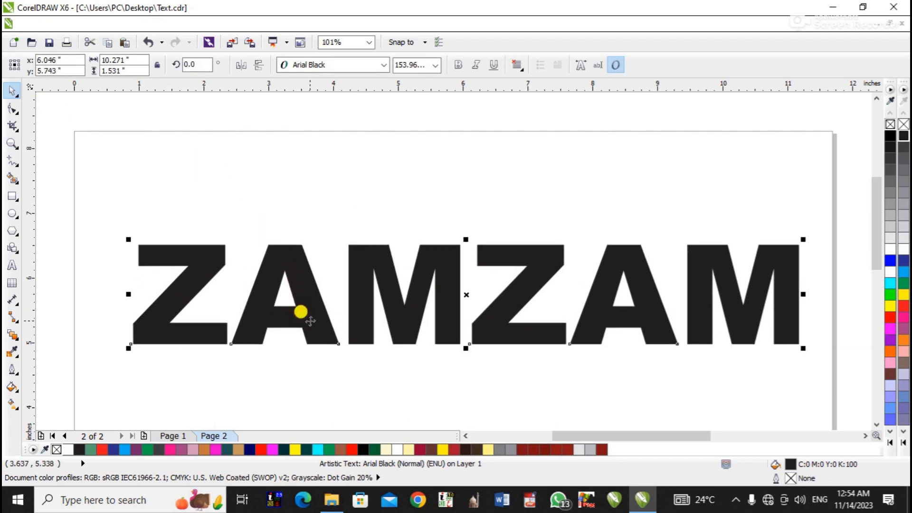
left_click_drag(315, 315, 299, 261)
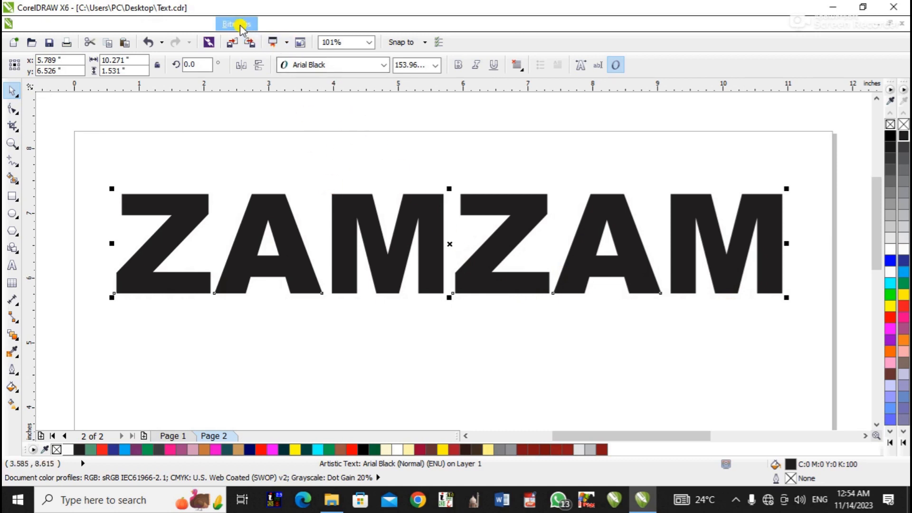
Step: Convert the upper text to a 300 dpi RGB bitmap with anti-aliasing and transparent background, and move it slightly down
left_click(237, 24)
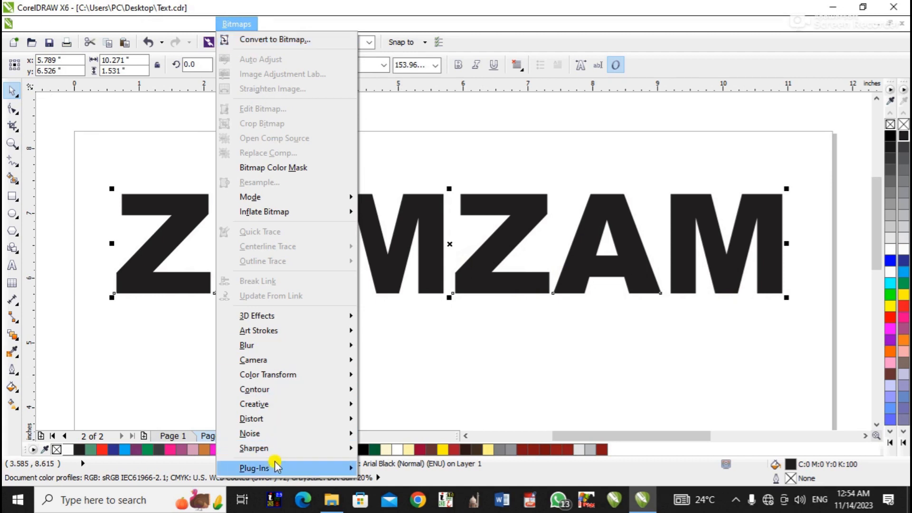
mouse_move(304, 361)
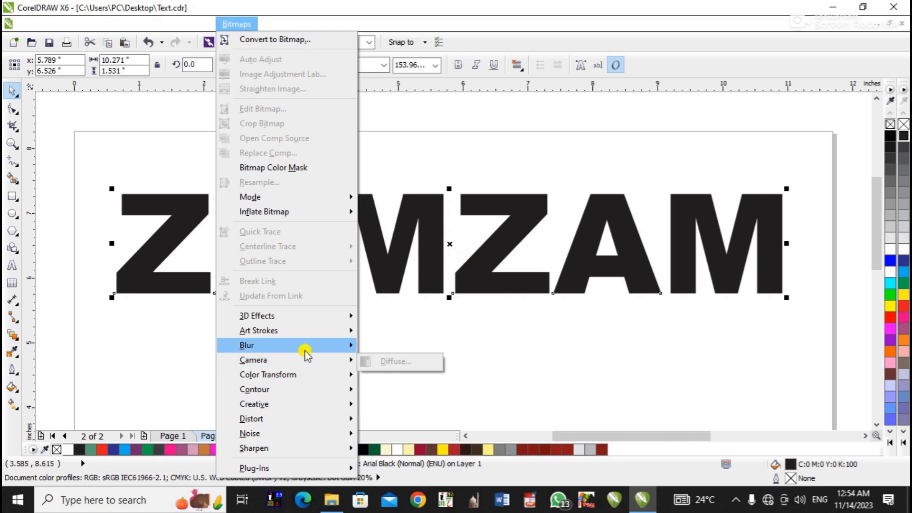
left_click(281, 40)
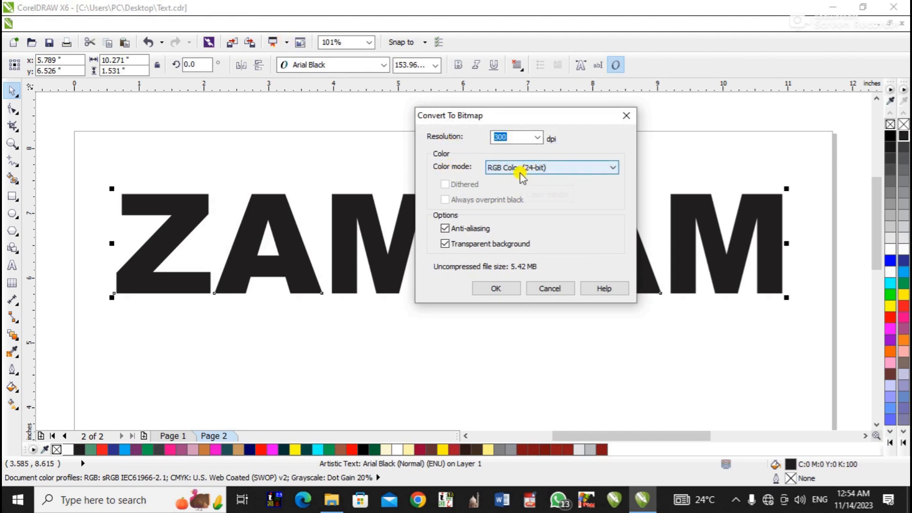
left_click(495, 295)
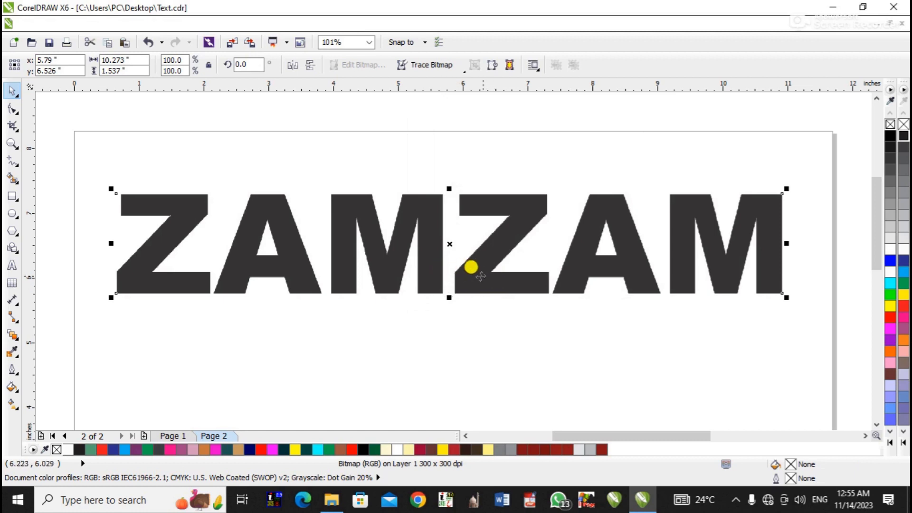
left_click_drag(507, 293, 471, 298)
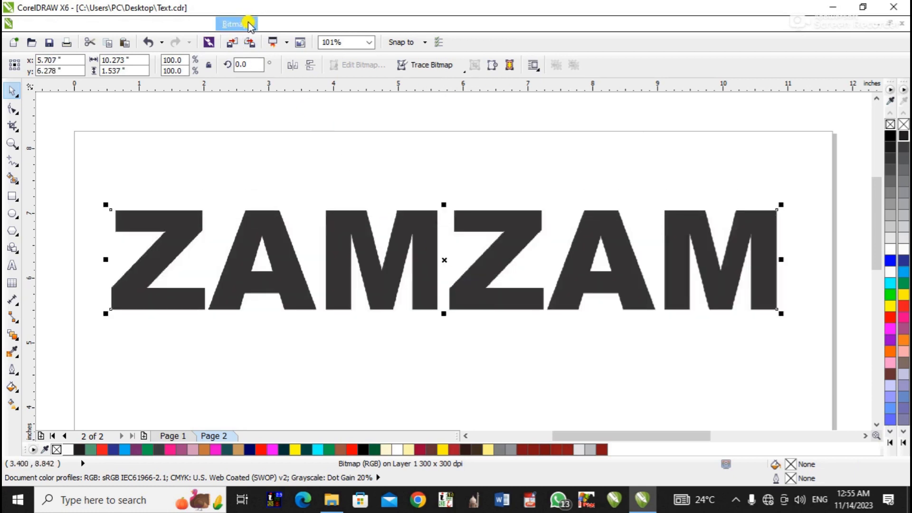
Step: Open the Wet Paint distortion for the text bitmap and preview wetness 50 at 95 and 67 percent
left_click(248, 25)
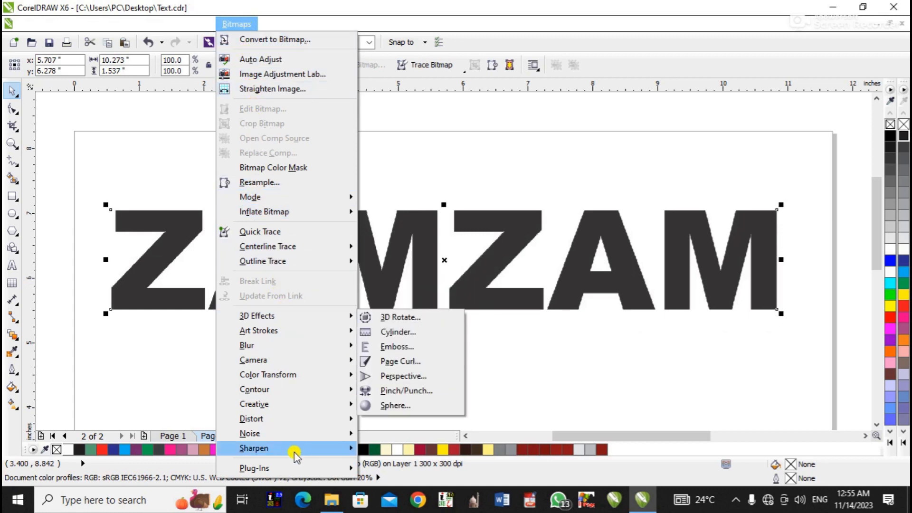
mouse_move(280, 420)
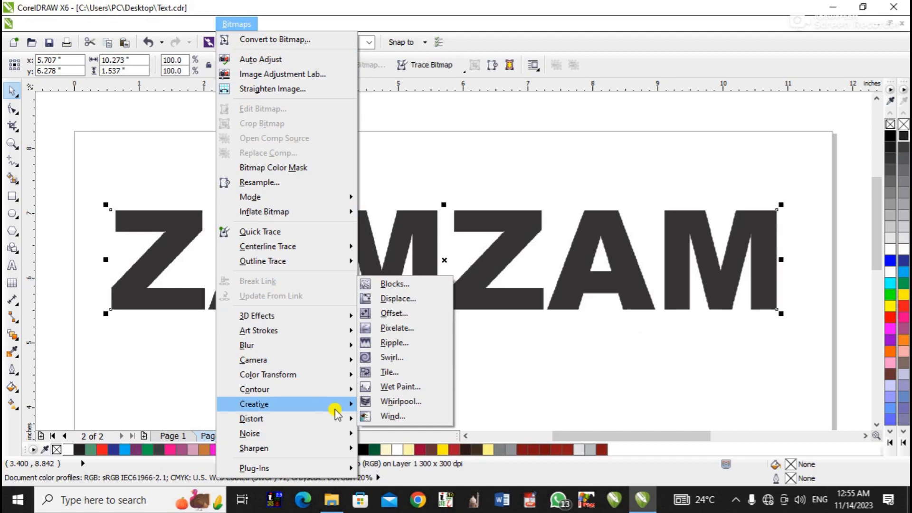
left_click(409, 391)
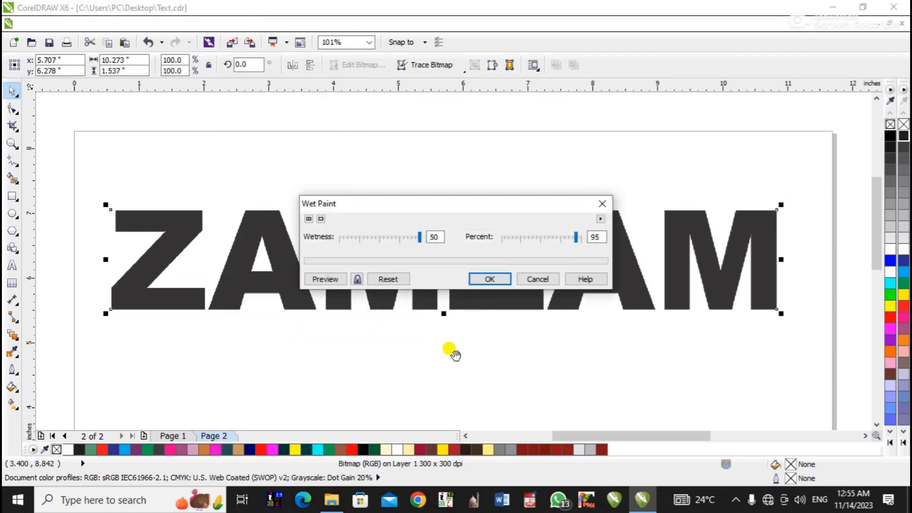
mouse_move(484, 200)
left_mouse_down()
mouse_move(465, 100)
mouse_move(458, 107)
left_mouse_up()
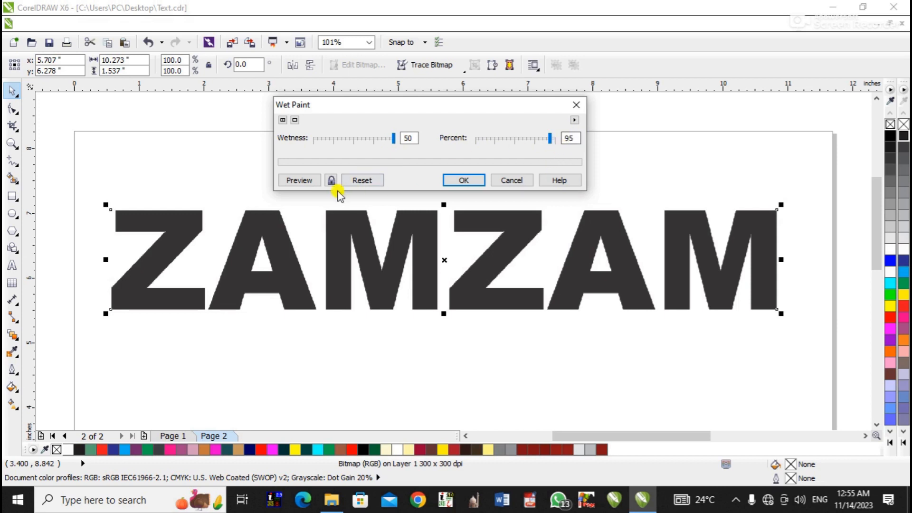
left_click(301, 180)
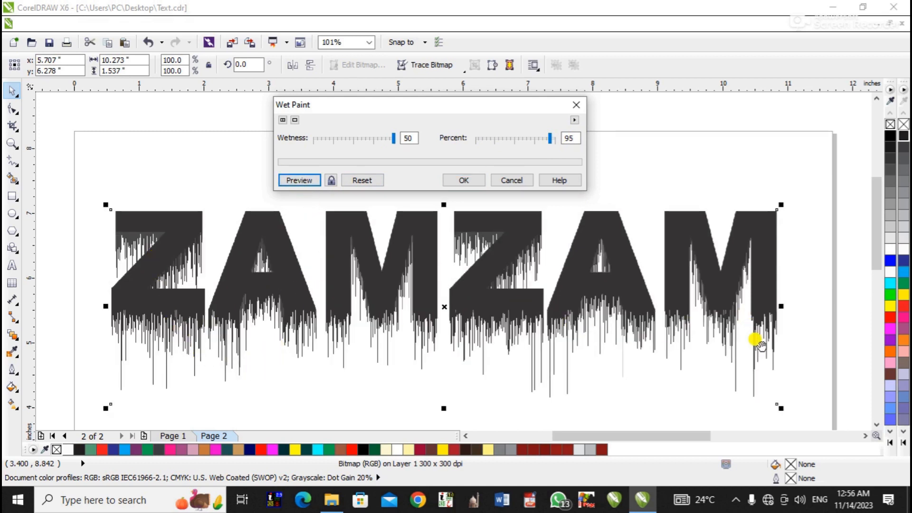
left_click_drag(550, 143, 530, 145)
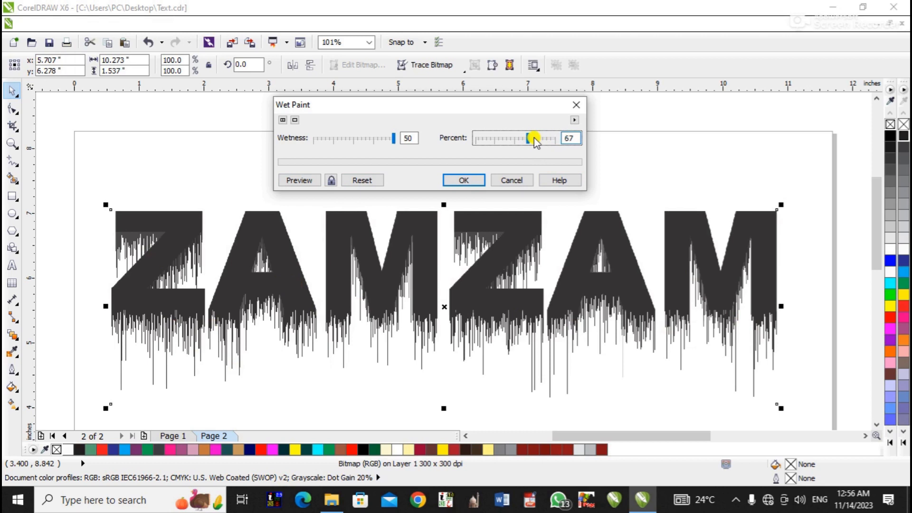
left_click(312, 182)
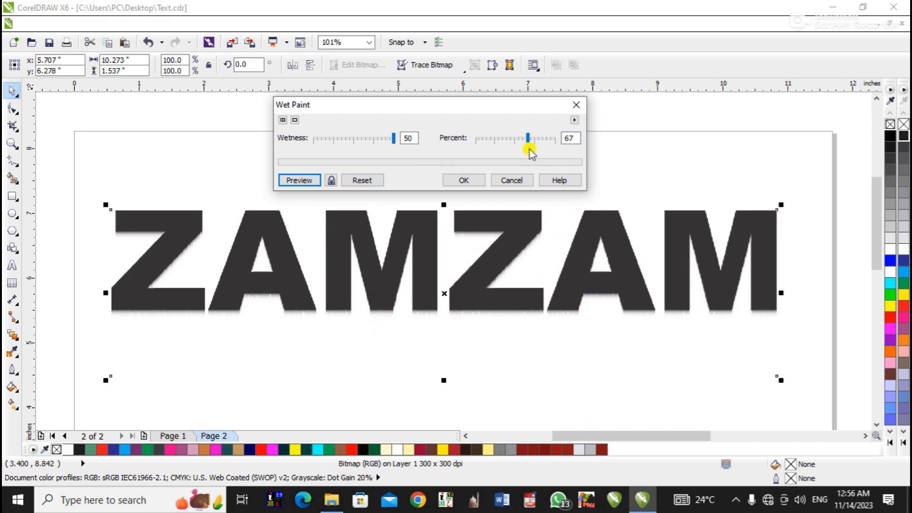
Step: Apply Wet Paint with wetness 50 and 96 percent, and move the dripping bitmap slightly up
left_click_drag(529, 138, 552, 148)
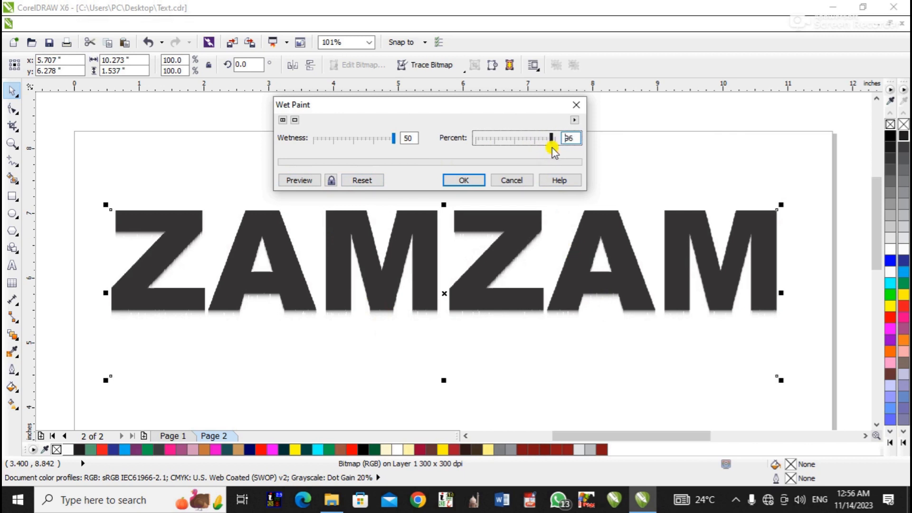
left_click(301, 181)
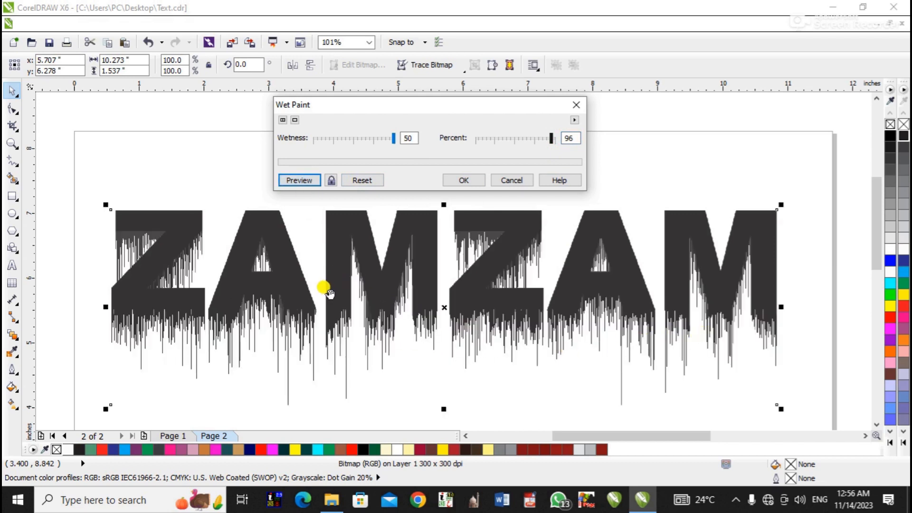
left_click(462, 183)
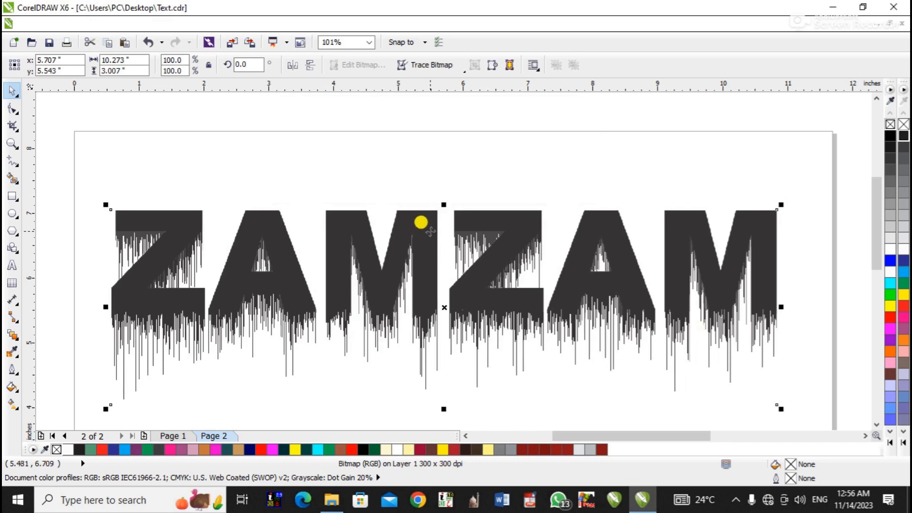
left_click_drag(421, 223, 425, 205)
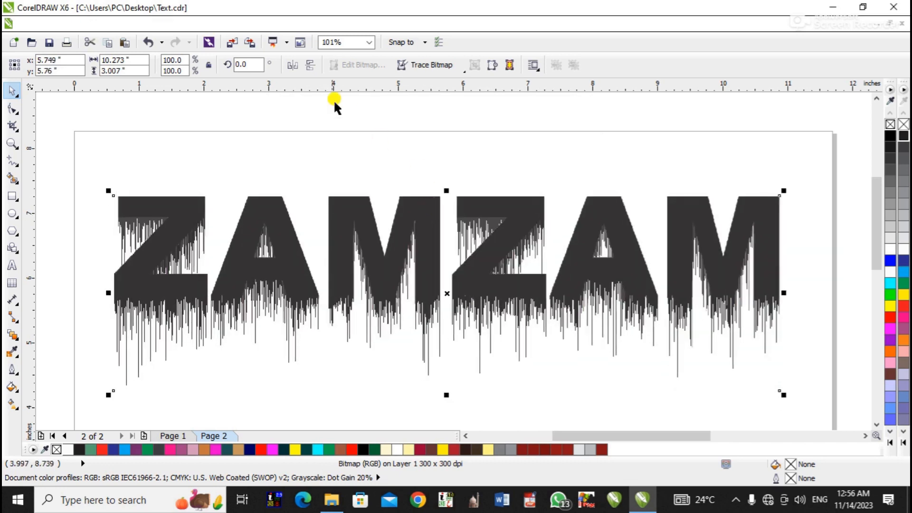
Step: Trace the dripping bitmap with Outline Trace as Line art, reducing the bitmap size and keeping background removal on
left_click(237, 25)
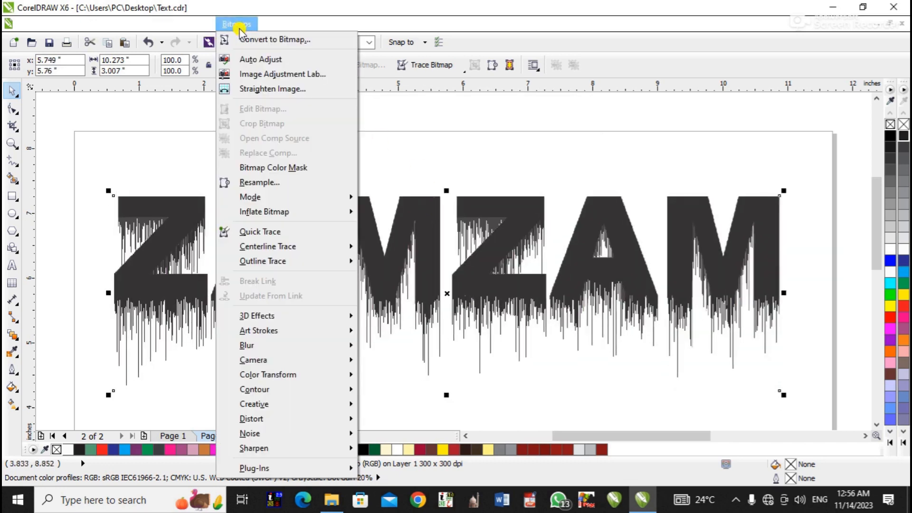
mouse_move(287, 267)
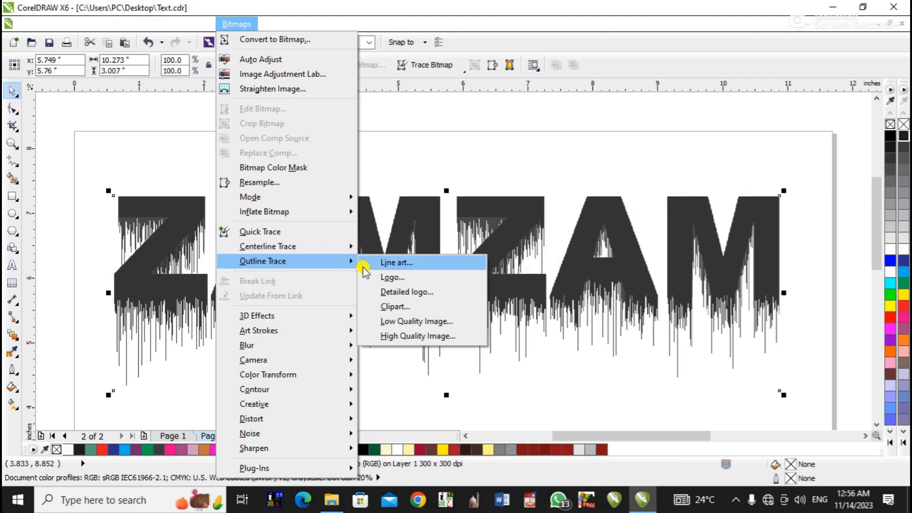
left_click(410, 265)
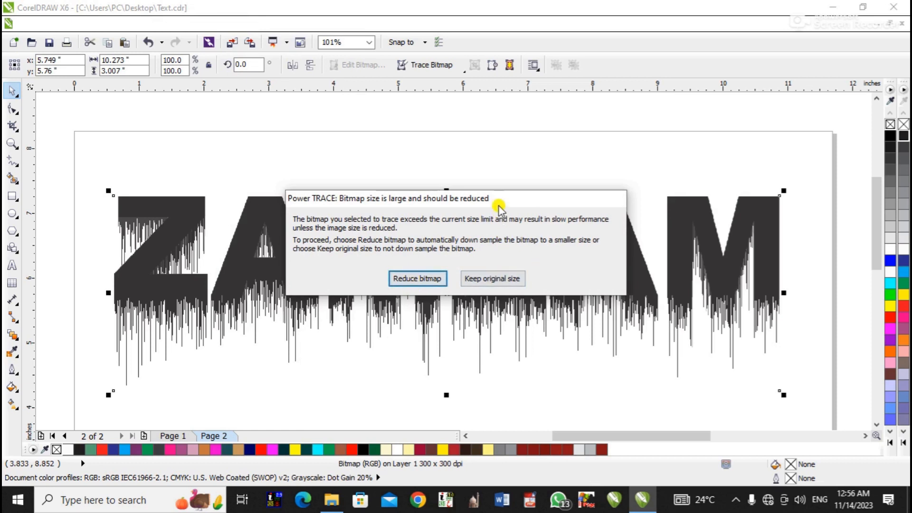
left_click_drag(500, 195, 512, 141)
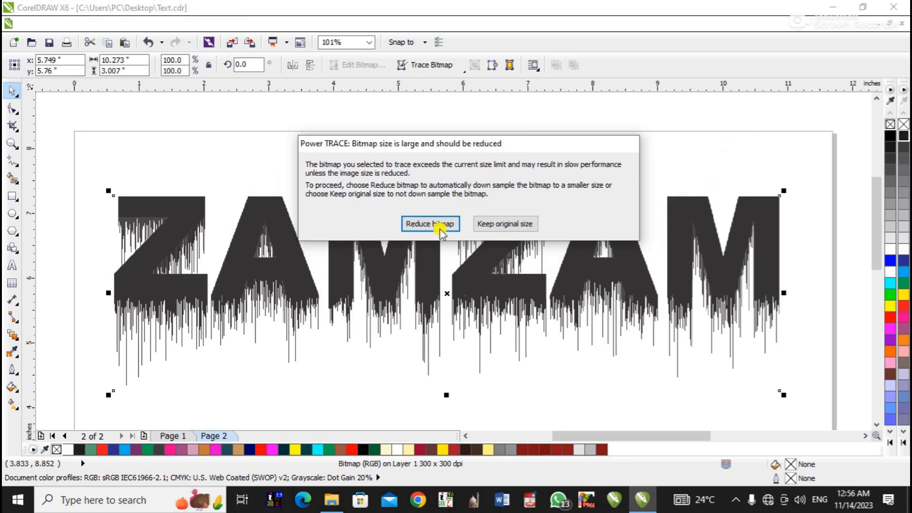
left_click(415, 225)
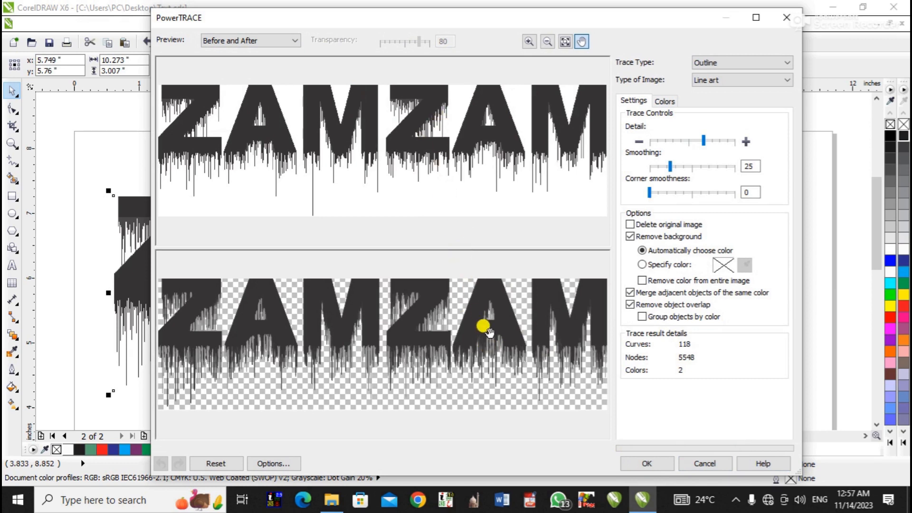
left_click(648, 465)
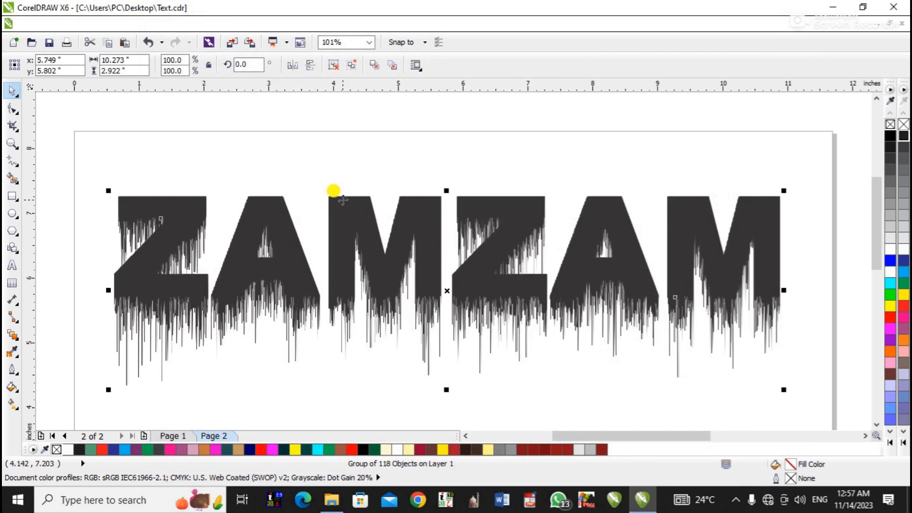
Step: Separate the traced vector group from the source bitmap, placing the group above and the bitmap below it
left_click(340, 156)
left_click_drag(346, 216, 358, 124)
right_click(358, 124)
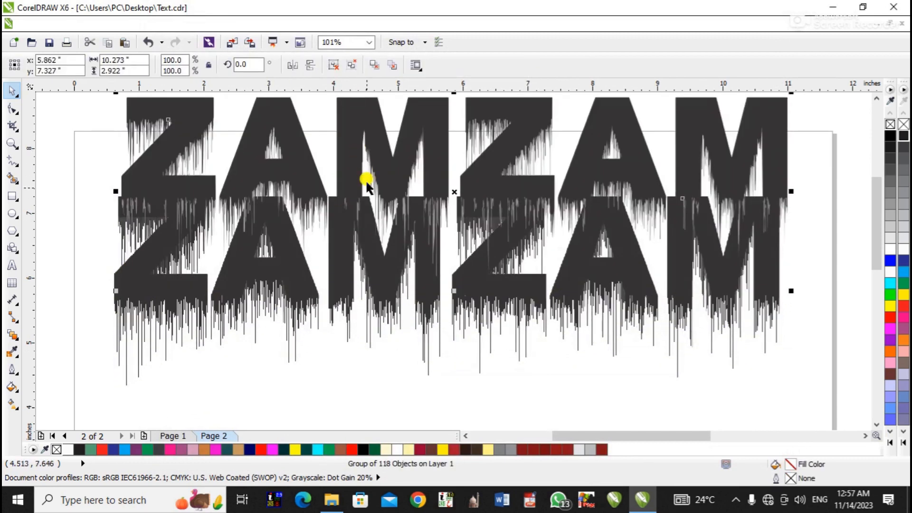
left_click_drag(370, 267, 378, 332)
mouse_move(348, 175)
left_mouse_down()
mouse_move(356, 197)
mouse_move(370, 175)
left_mouse_up()
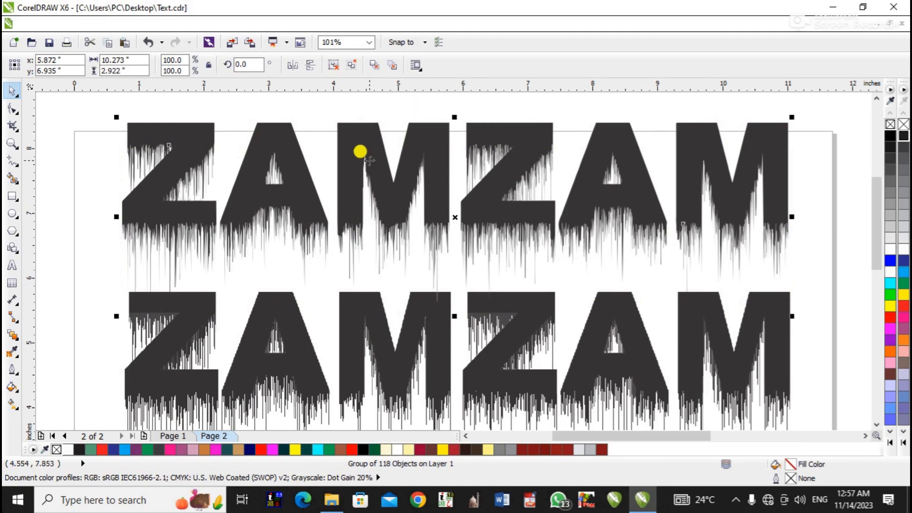
Step: Delete the source bitmap beneath the traced dripping text and move the traced group down onto the page
left_click(370, 318)
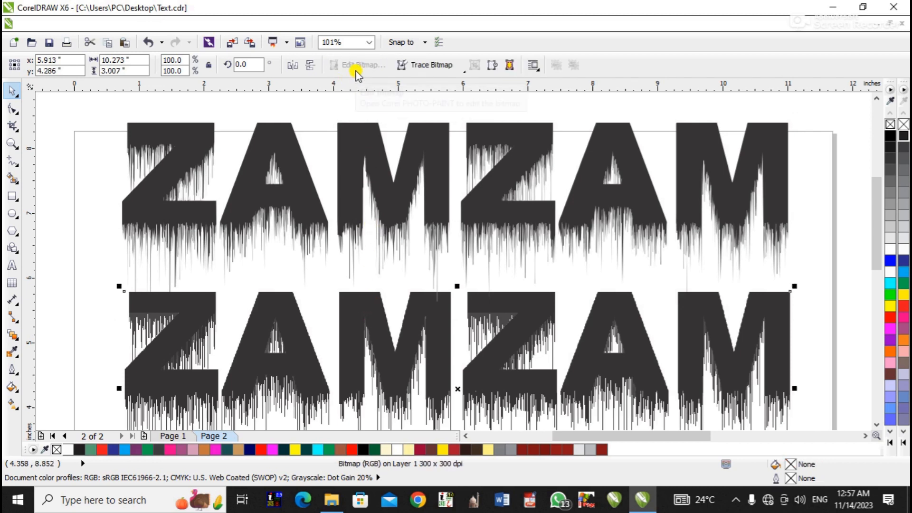
left_click_drag(374, 317, 297, 329)
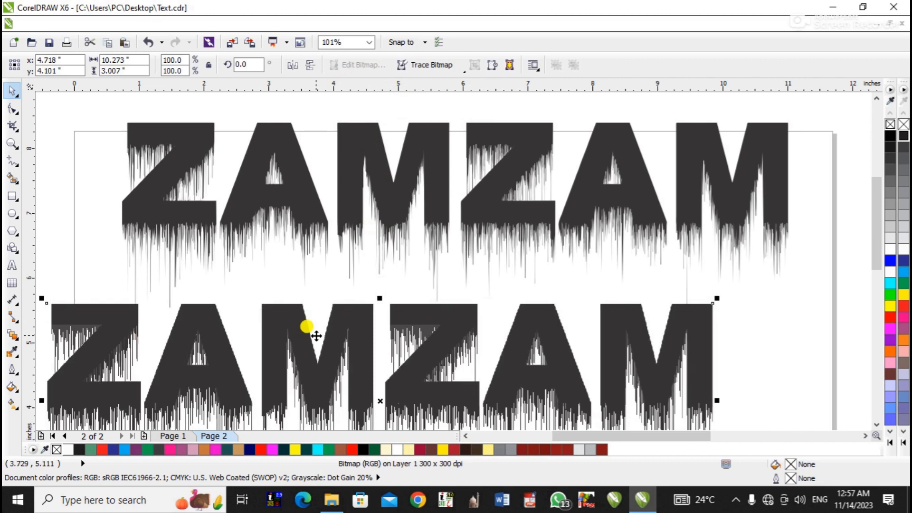
key("Delete")
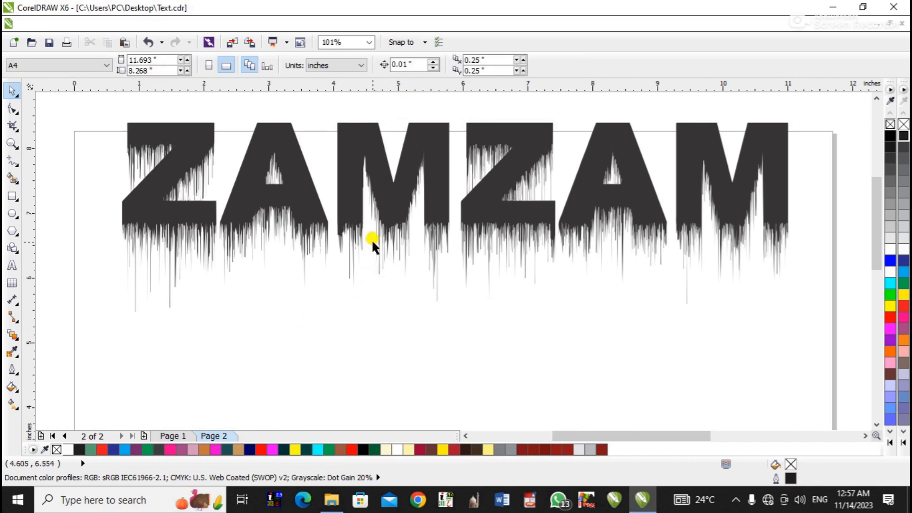
left_click_drag(396, 207, 398, 248)
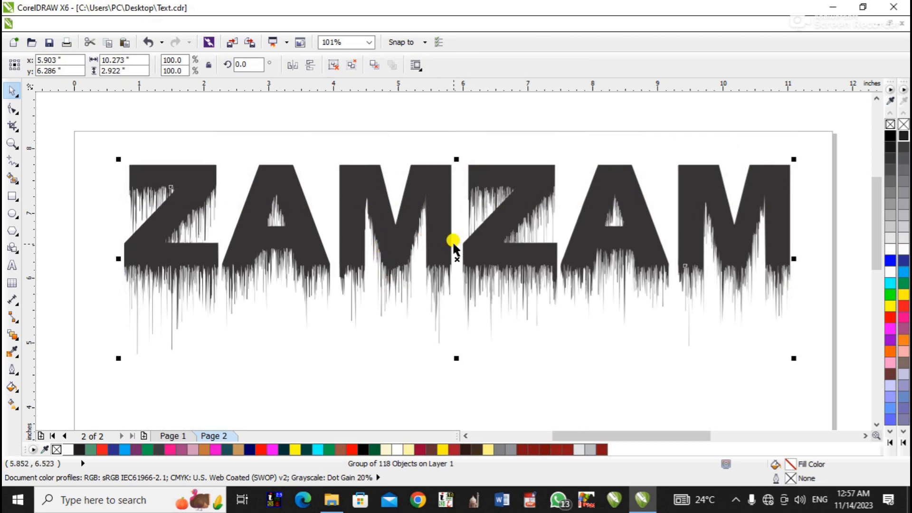
scroll(454, 245, "down", 2)
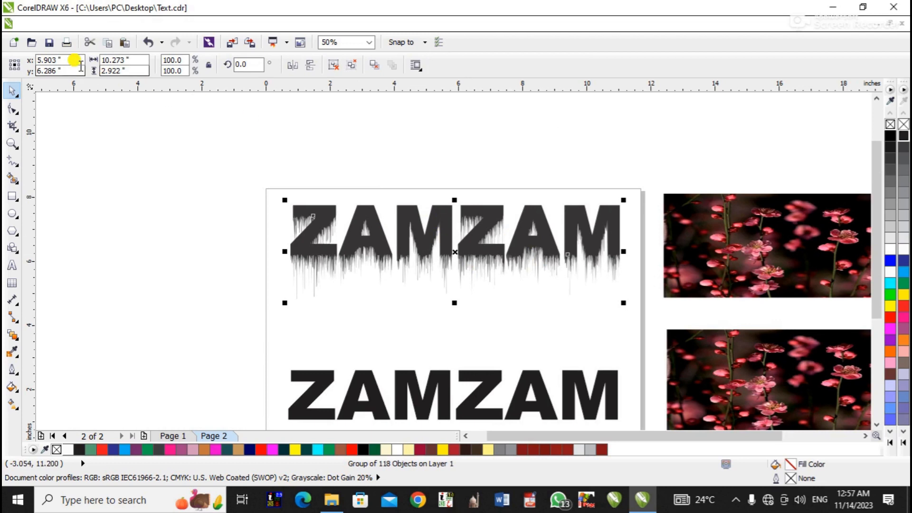
left_click(30, 25)
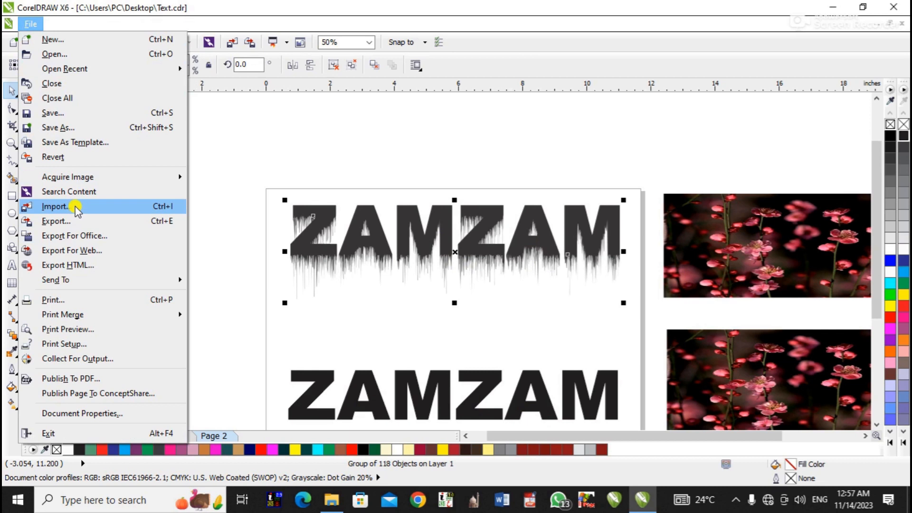
mouse_move(176, 177)
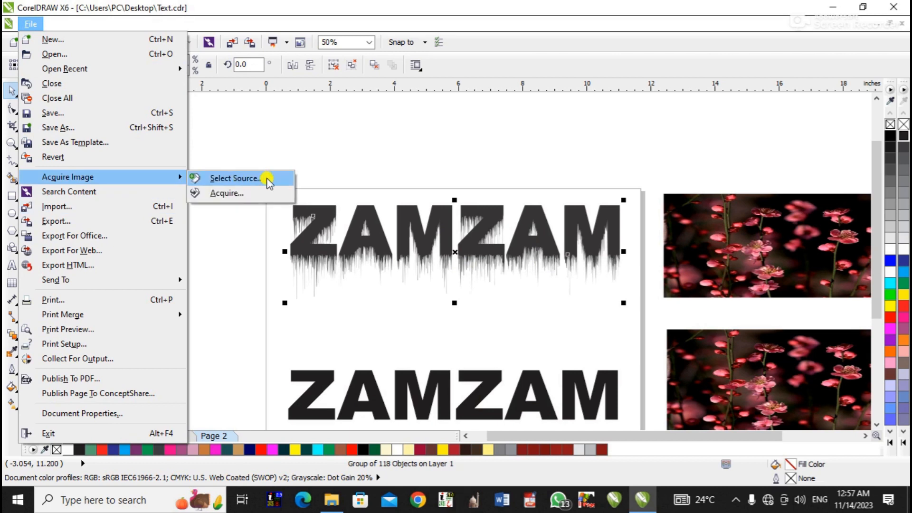
left_click(407, 165)
Step: Move the dripping text group slightly down and left, to about X 5.757 and Y 6.057 inches
left_click(863, 437)
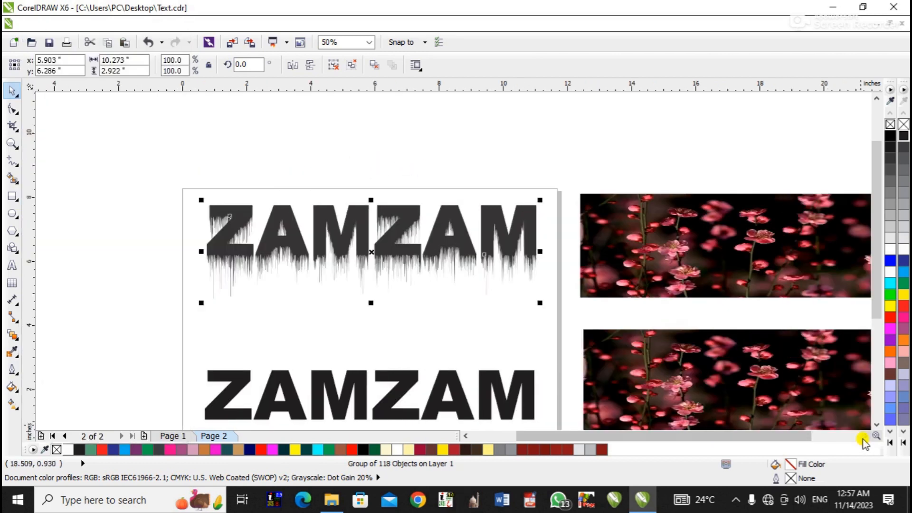
left_click(865, 437)
left_click(360, 153)
mouse_move(321, 224)
left_mouse_down()
mouse_move(304, 209)
mouse_move(309, 244)
mouse_move(307, 228)
mouse_move(317, 230)
left_mouse_up()
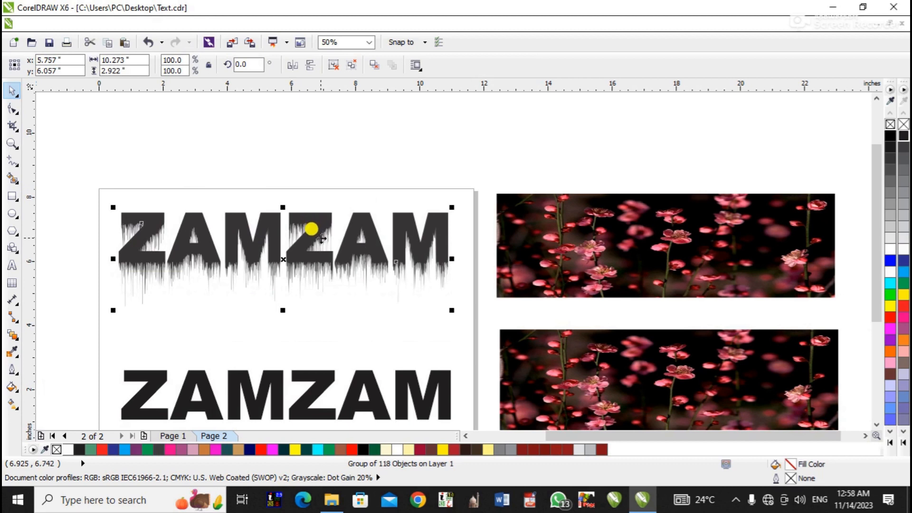
Step: Stretch the upper flower photo to about 3.447 inches high and position it beside the dripping text
left_click(603, 266)
left_click_drag(602, 265, 591, 220)
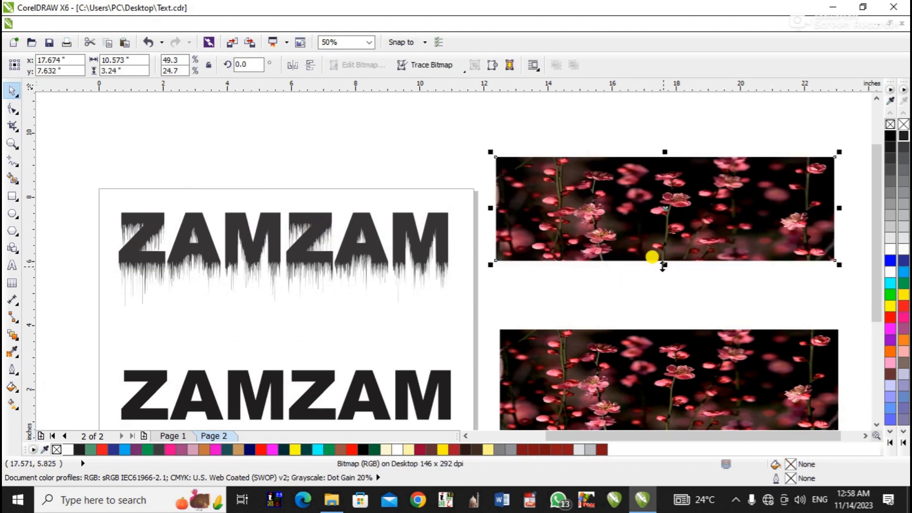
left_click_drag(666, 265, 666, 272)
left_click_drag(641, 241, 637, 250)
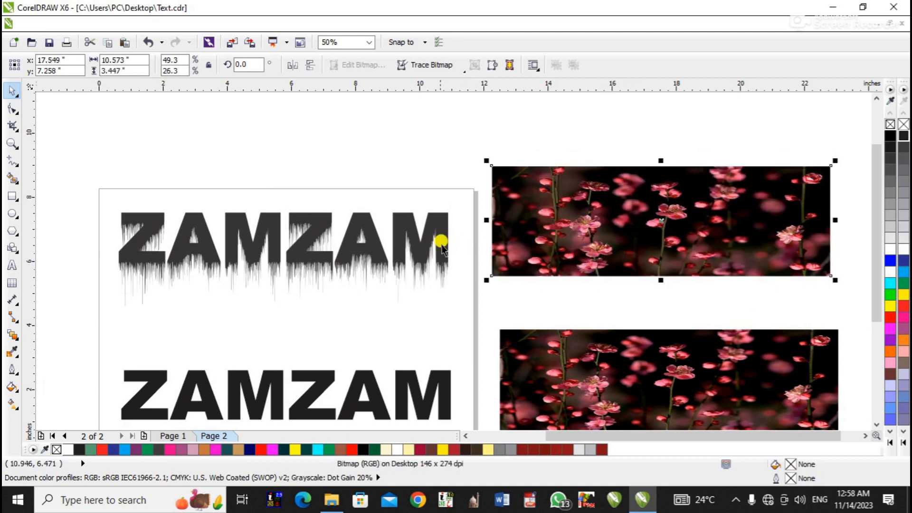
mouse_move(617, 237)
left_mouse_down()
mouse_move(620, 251)
mouse_move(631, 249)
left_mouse_up()
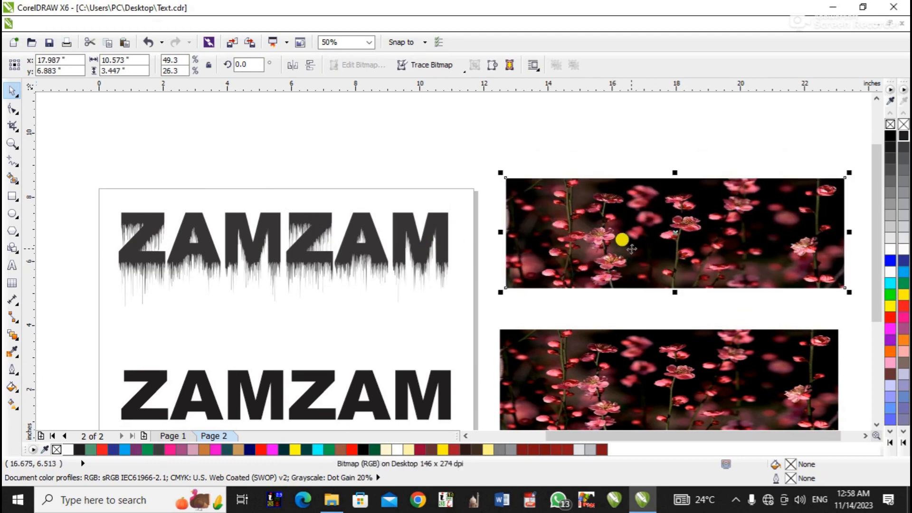
Step: PowerClip the upper flower photo inside the dripping ZAMZAM text group
left_click(206, 24)
mouse_move(247, 216)
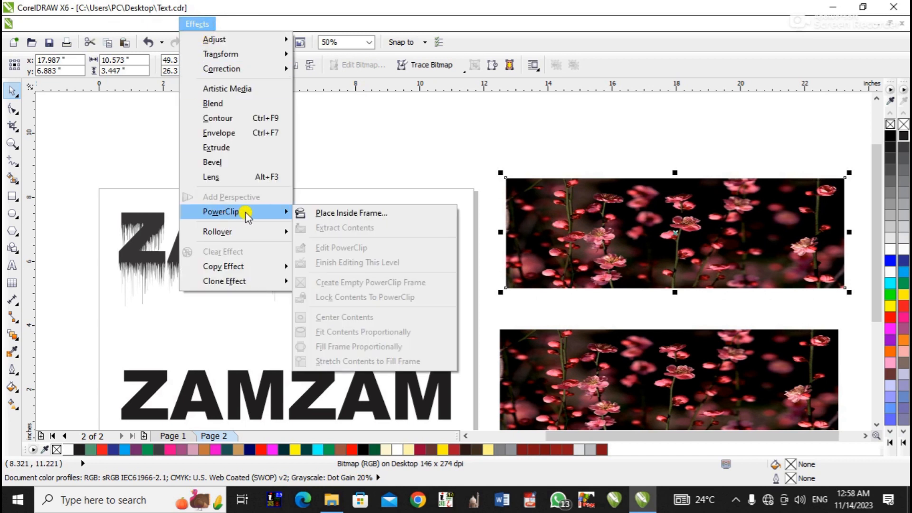
left_click(344, 216)
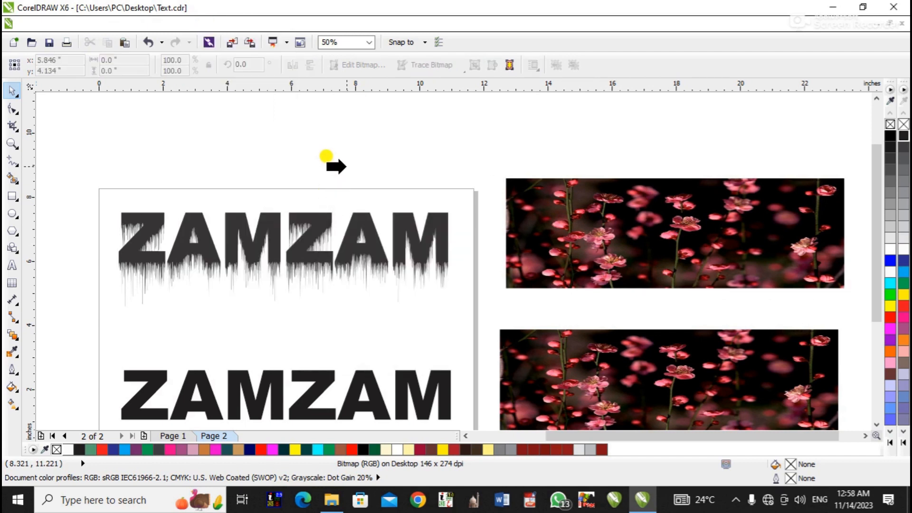
left_click(314, 218)
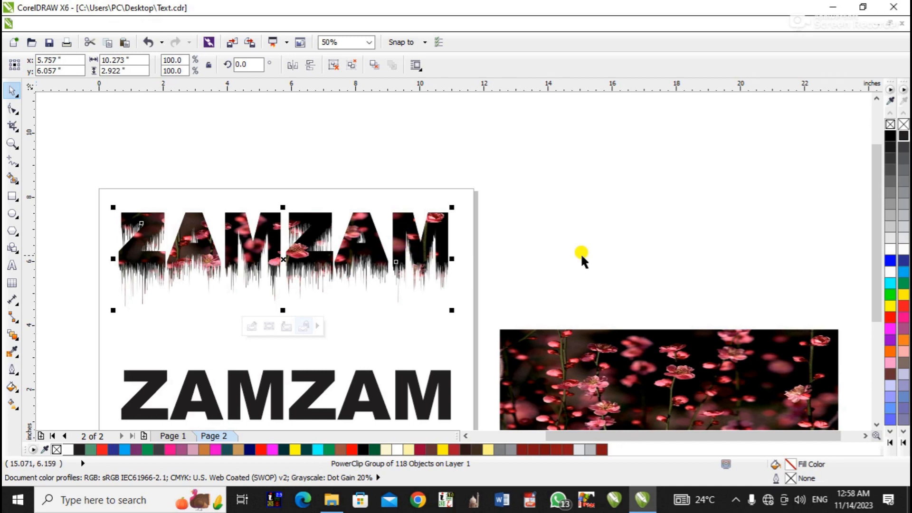
Step: Edit the dripping text's PowerClip contents, moving the flower photo beside the text and stretching it to about 3.705 inches high
left_click(361, 247)
left_click(368, 253)
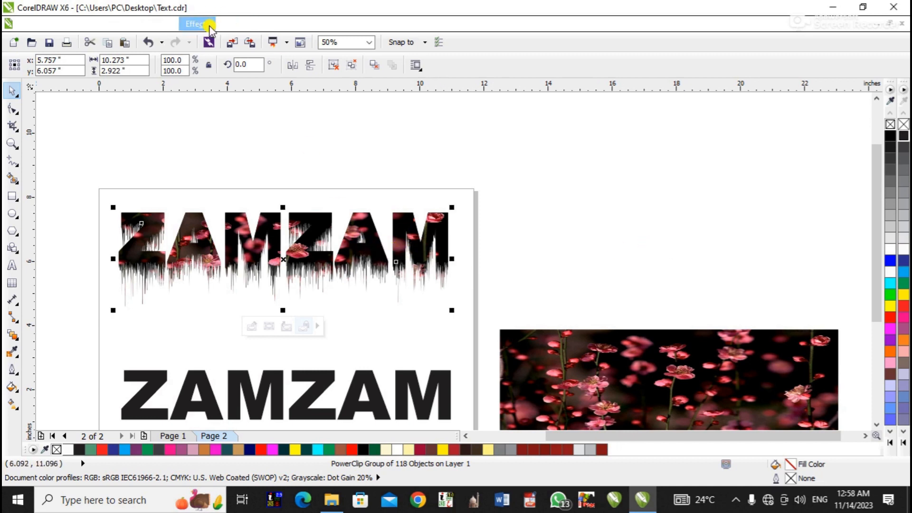
left_click(209, 28)
mouse_move(284, 218)
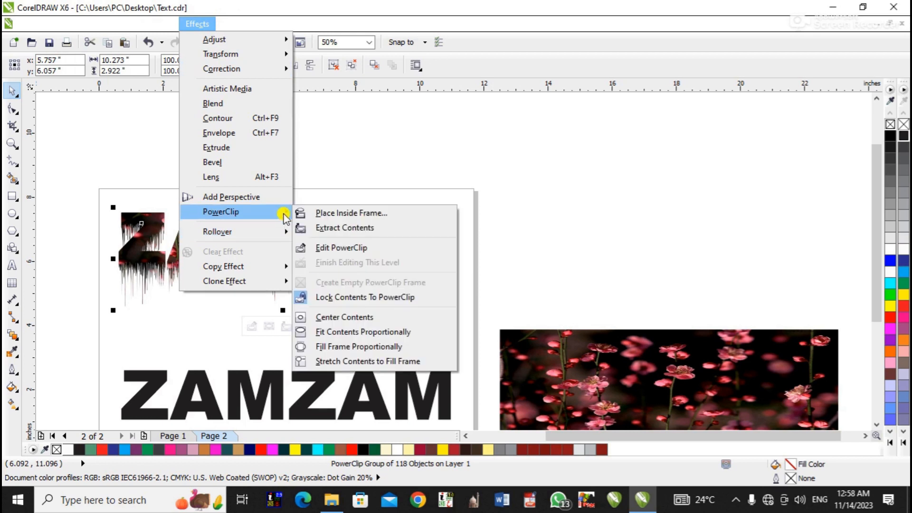
left_click(349, 249)
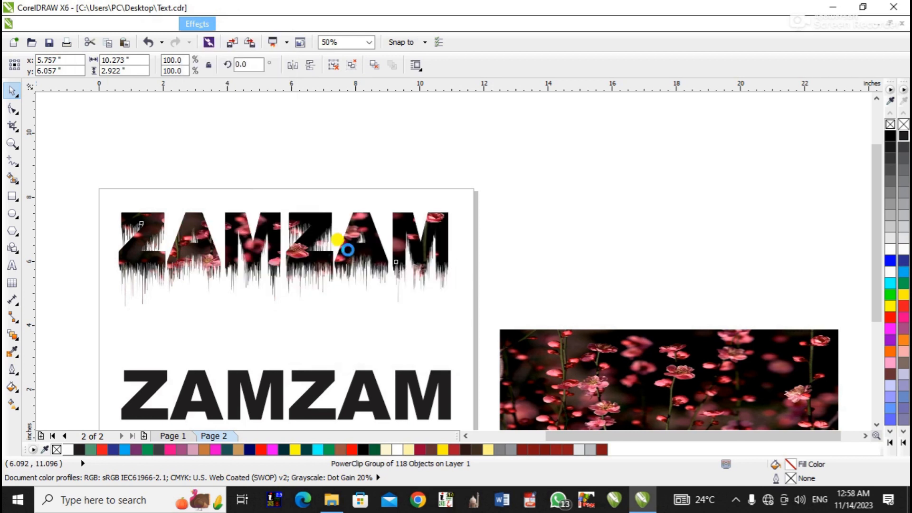
left_click_drag(342, 305, 723, 322)
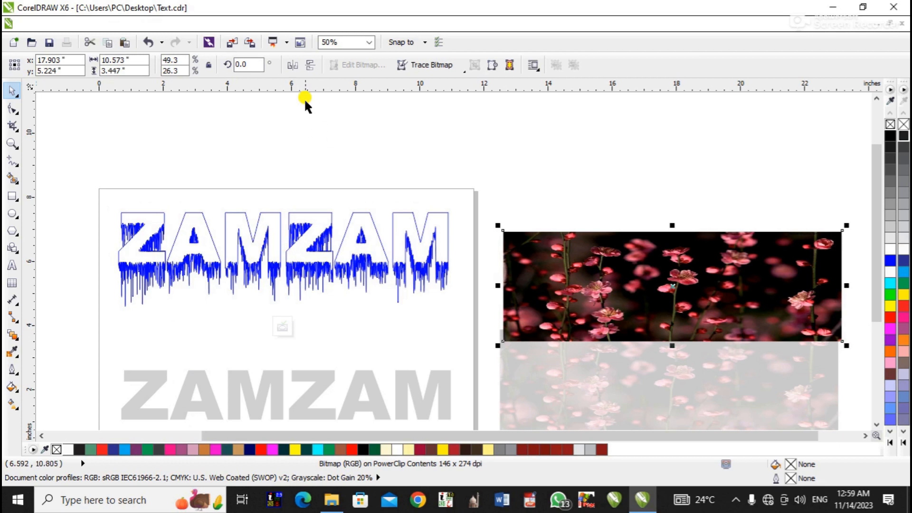
left_click_drag(626, 295, 583, 258)
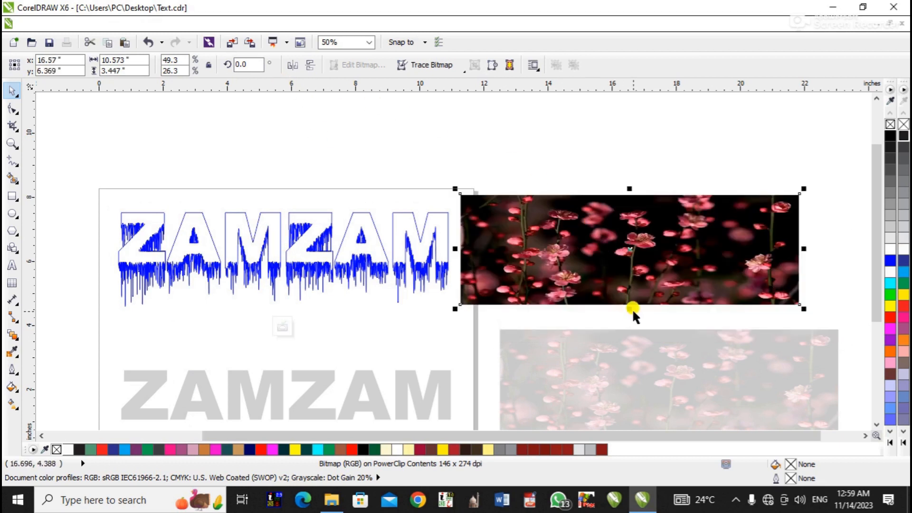
left_click_drag(631, 310, 606, 318)
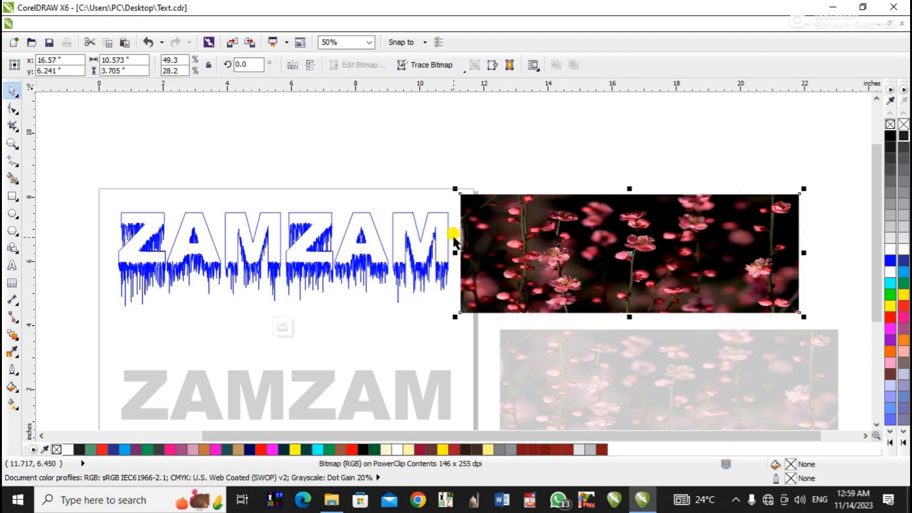
Step: Cover the text outlines with the flower photo, enlarge it to about 11.017 by 3.755 inches, and finish editing the PowerClip
left_click_drag(584, 270, 238, 269)
left_click_drag(452, 252, 461, 252)
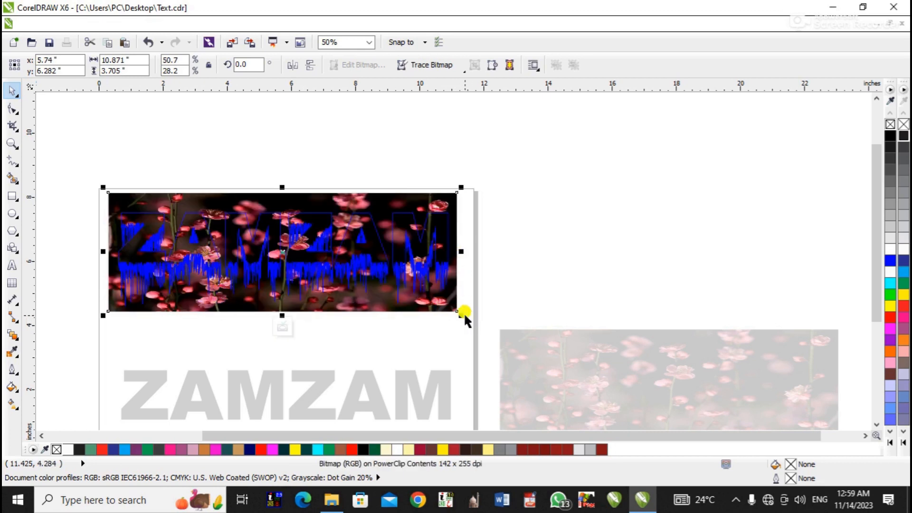
left_click_drag(461, 315, 465, 316)
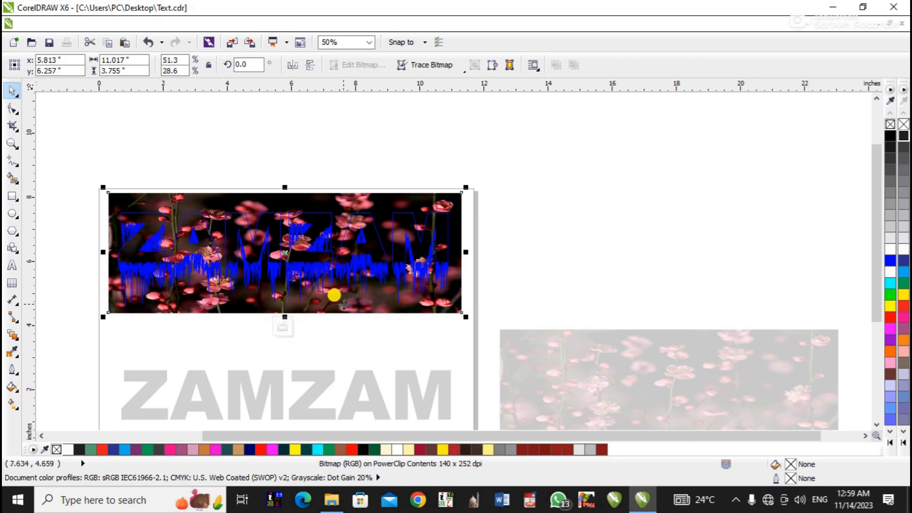
left_click(197, 23)
mouse_move(255, 214)
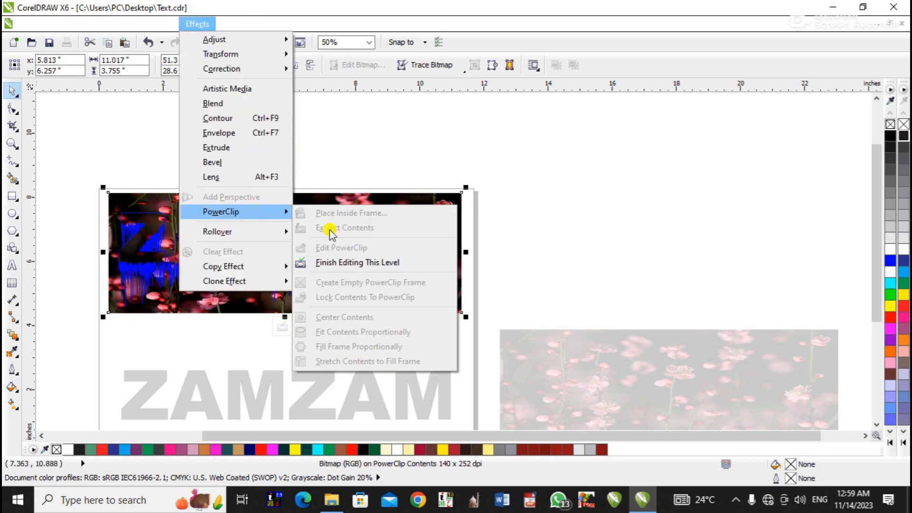
left_click(336, 263)
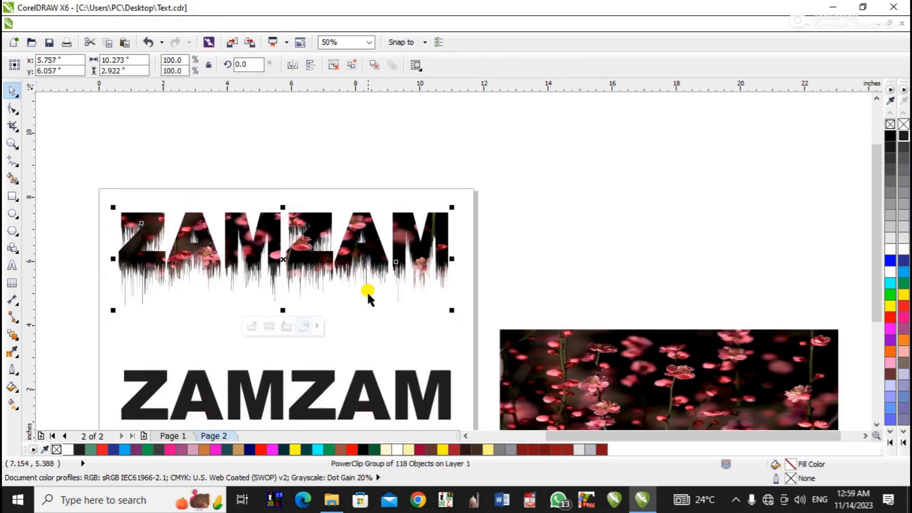
left_click(387, 323)
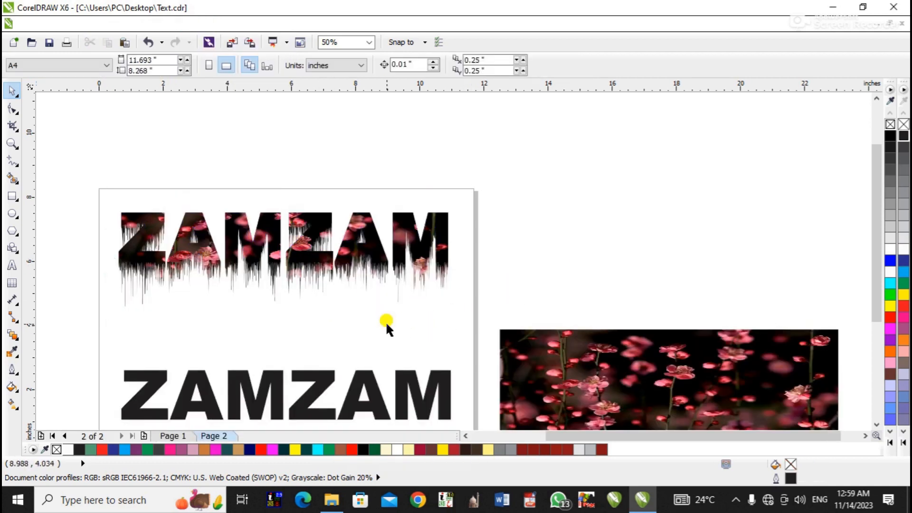
Step: Draw a rectangle about 10.945 by 1.376 inches across the upper half of the plain black ZAMZAM text
left_click(13, 144)
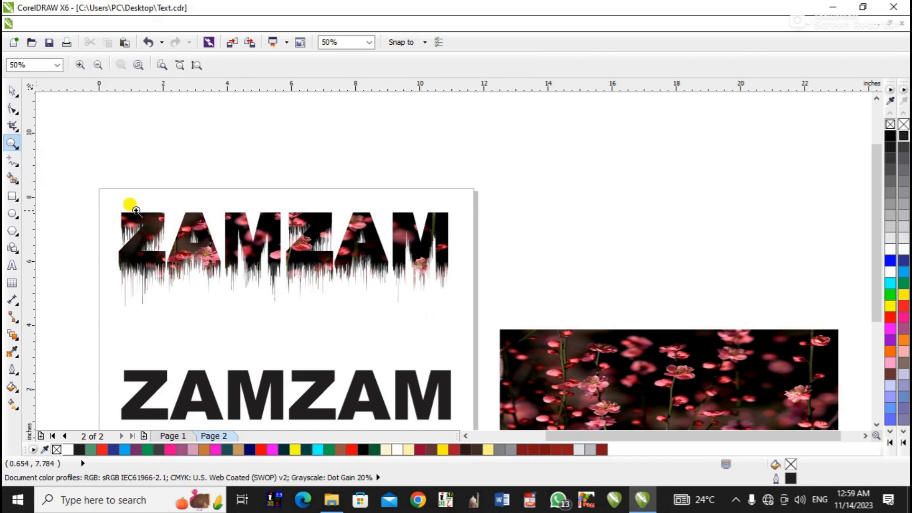
right_click(332, 278)
left_click_drag(263, 211, 476, 362)
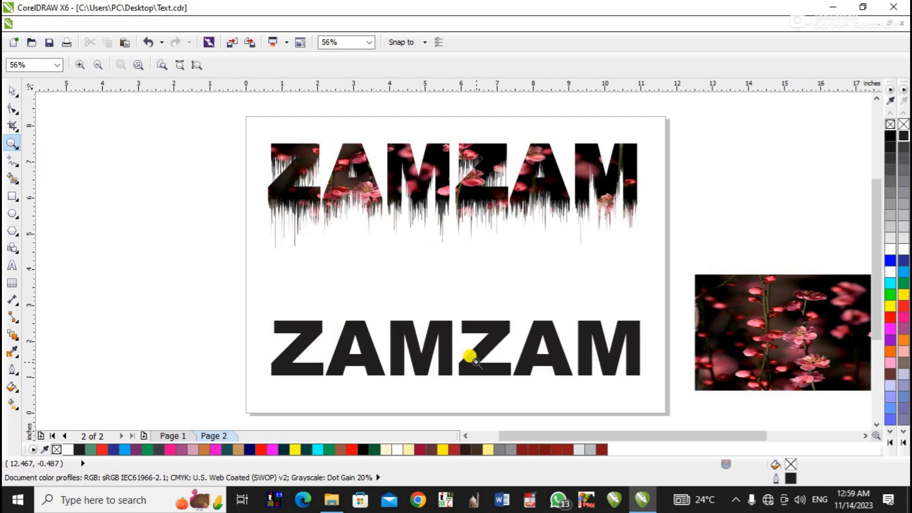
left_click_drag(224, 293, 700, 397)
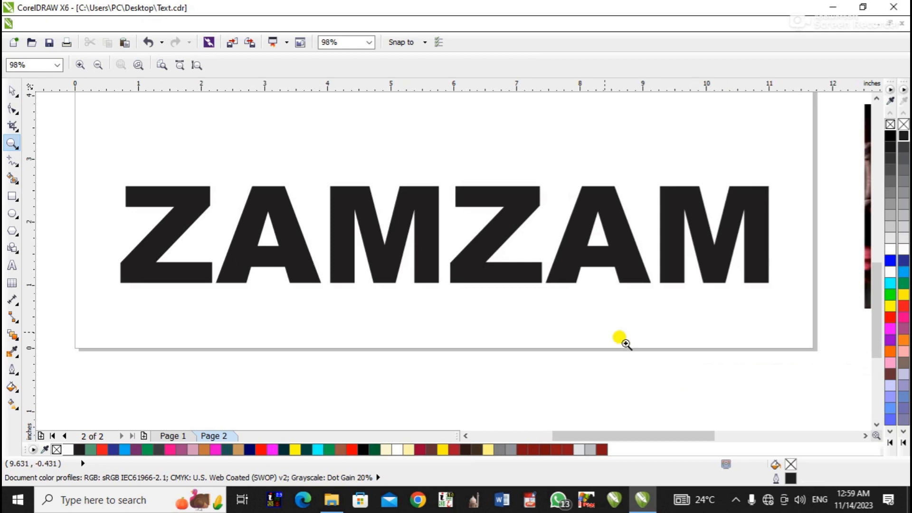
left_click(12, 195)
left_click(69, 194)
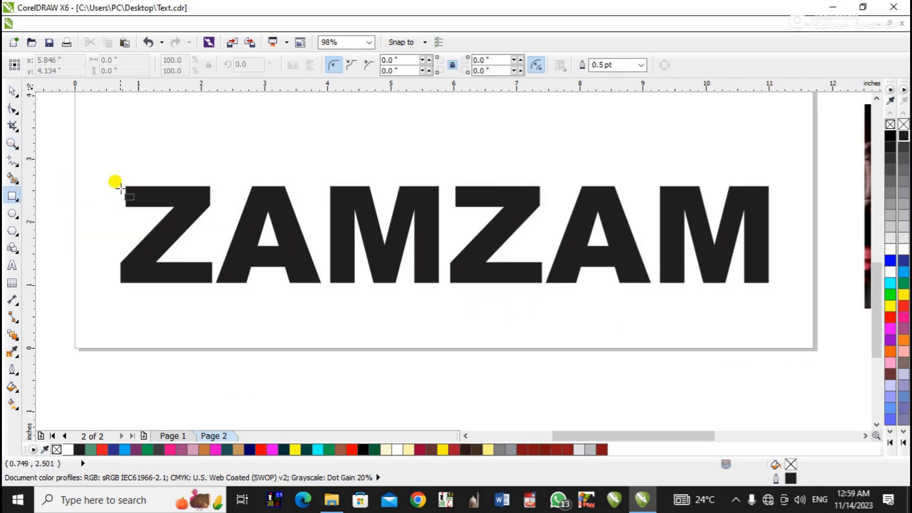
mouse_move(101, 152)
left_mouse_down()
mouse_move(283, 207)
mouse_move(374, 214)
mouse_move(473, 236)
mouse_move(792, 239)
left_mouse_up()
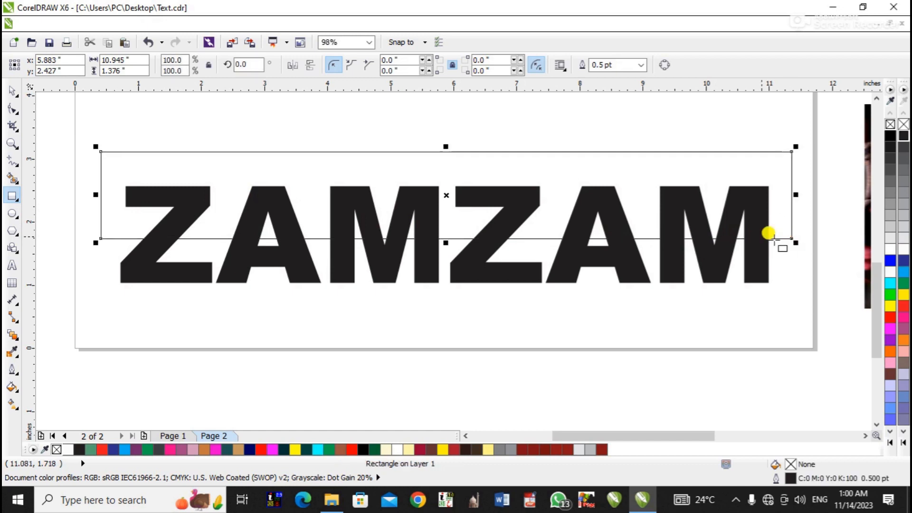
left_click(14, 93)
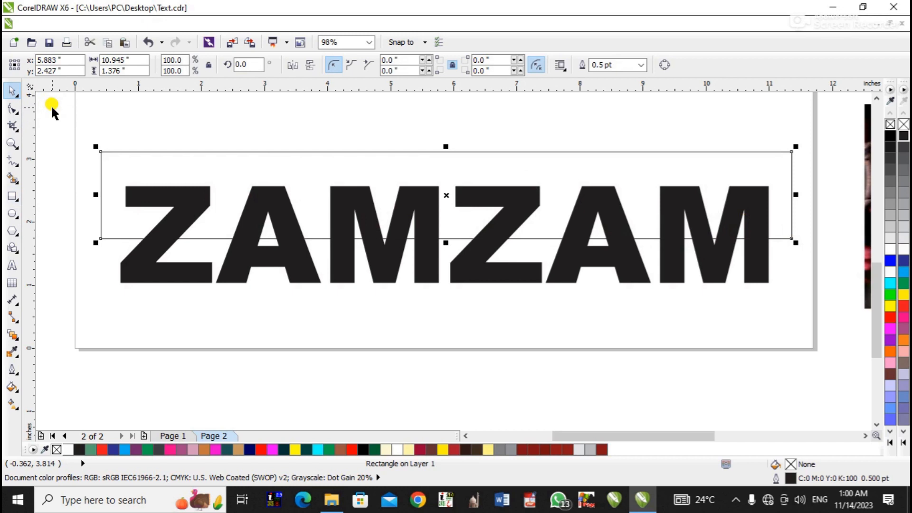
Step: Smart Fill the letter parts inside the rectangle with red (C0 M100 Y100 K0) across the whole plain ZAMZAM text
left_click(17, 184)
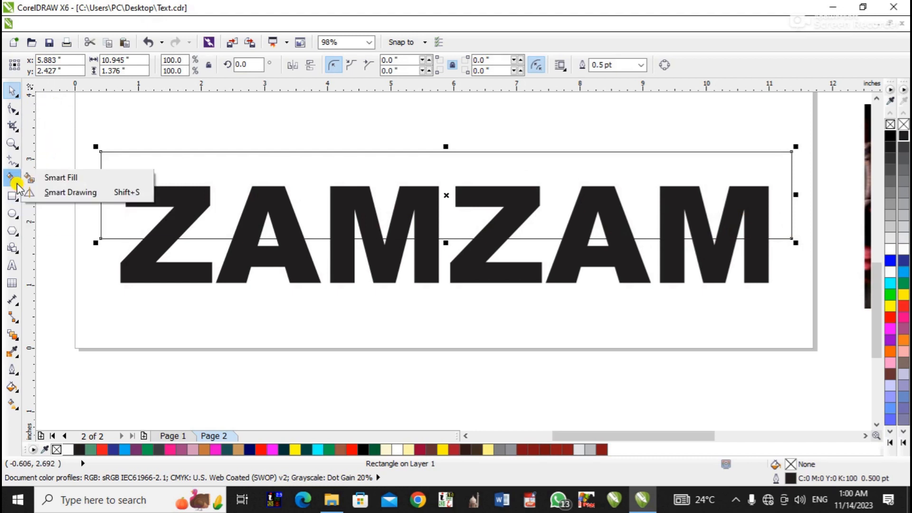
left_click(45, 178)
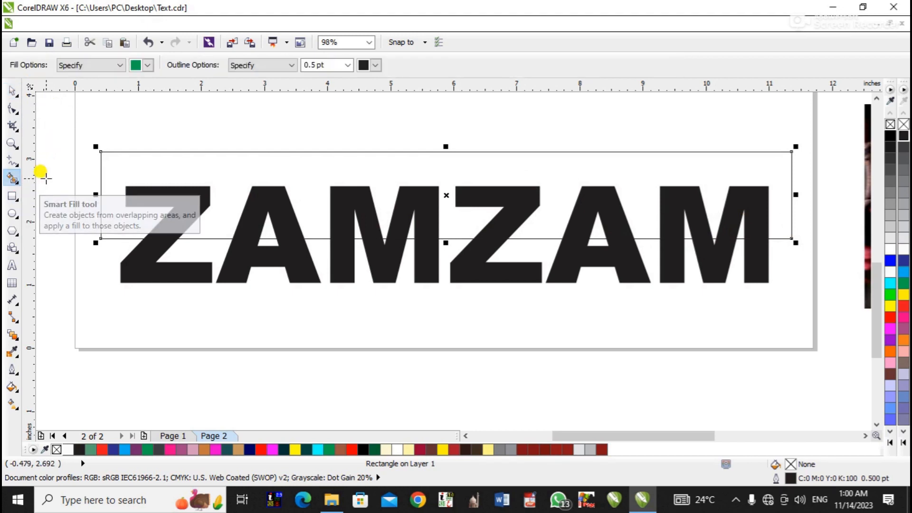
left_click(150, 67)
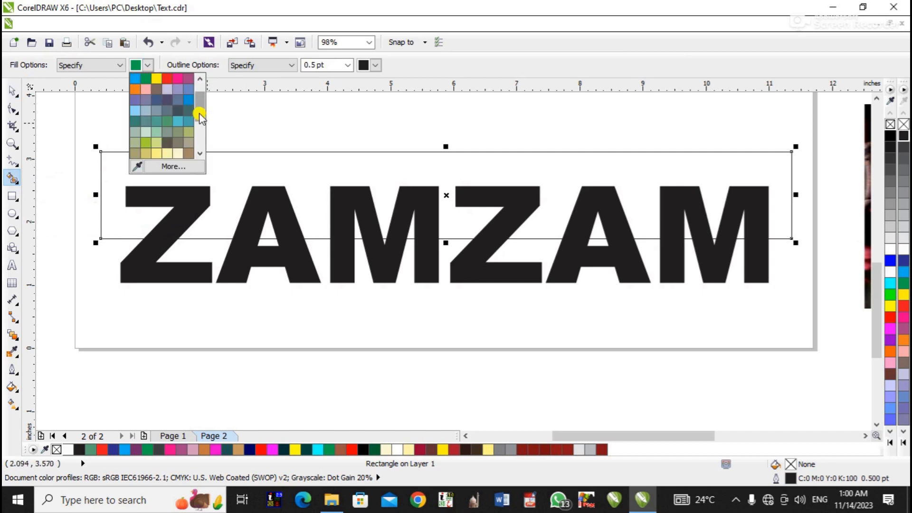
left_click_drag(200, 114, 198, 89)
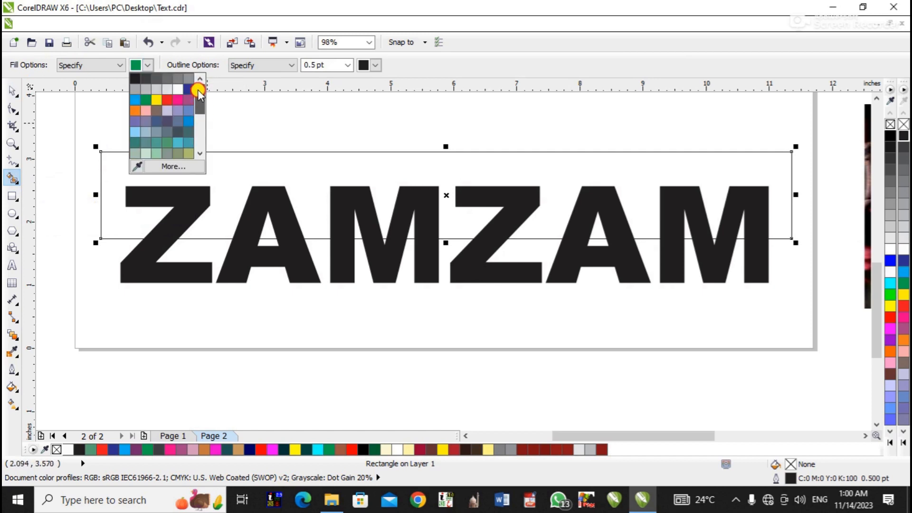
left_click(165, 101)
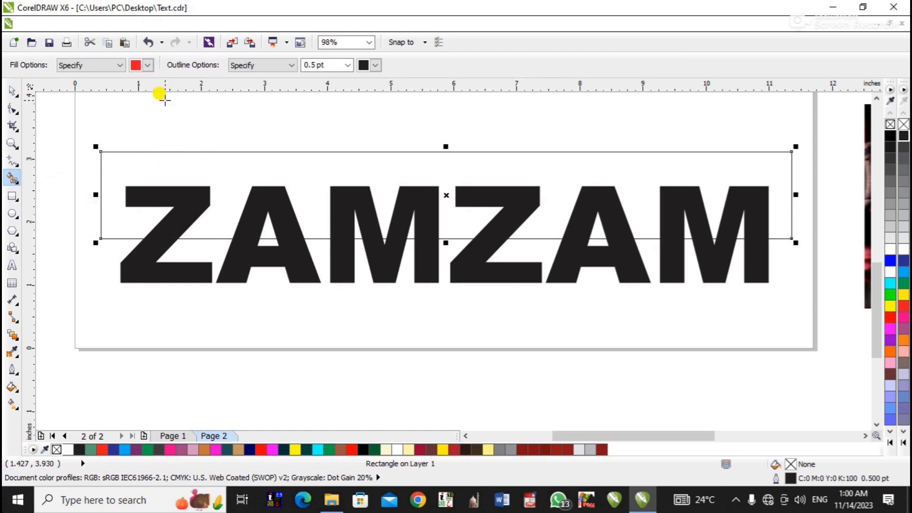
left_click(189, 192)
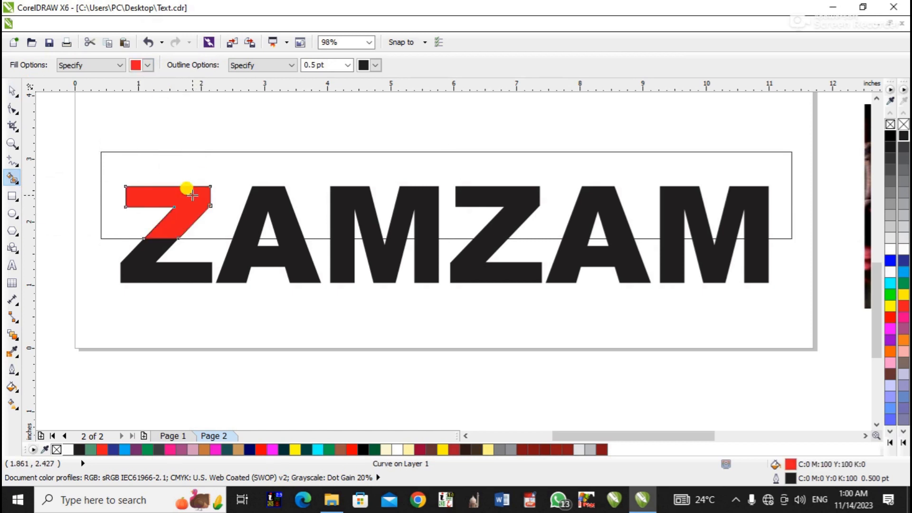
left_click(270, 199)
left_click(337, 199)
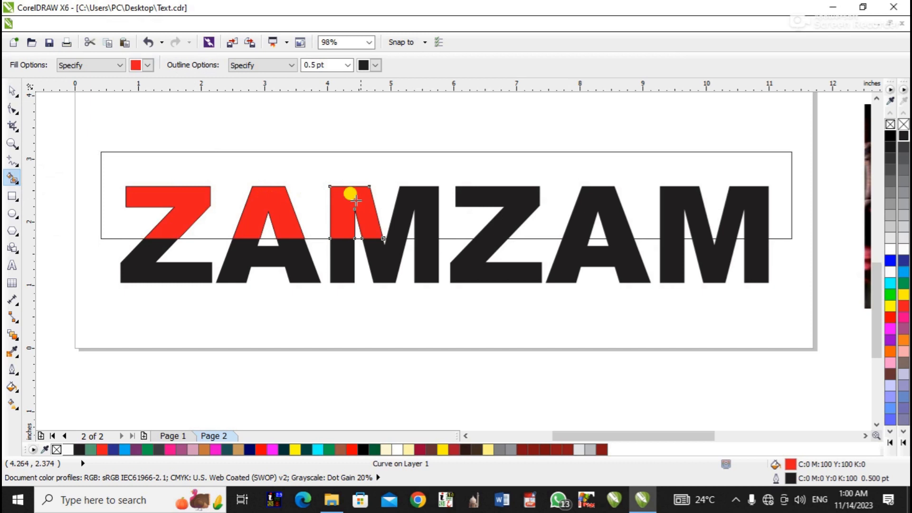
left_click(412, 197)
left_click(477, 198)
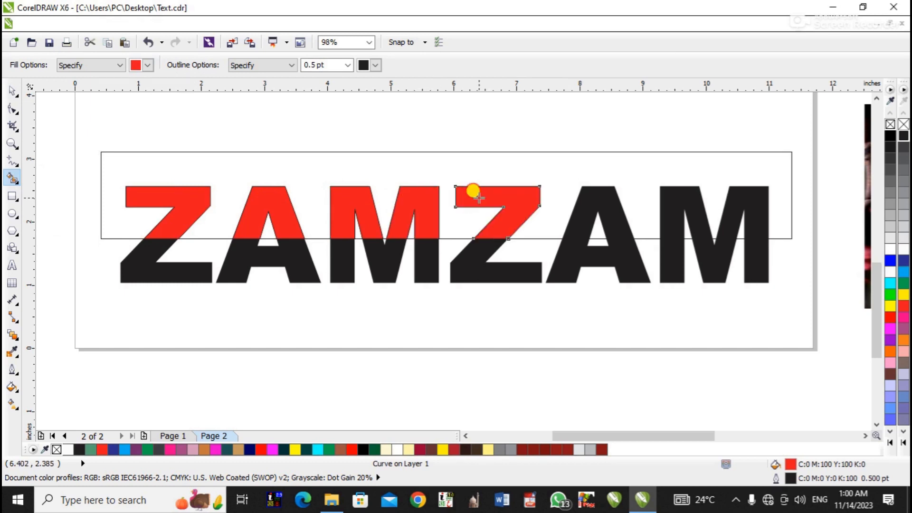
left_click(589, 195)
left_click(677, 197)
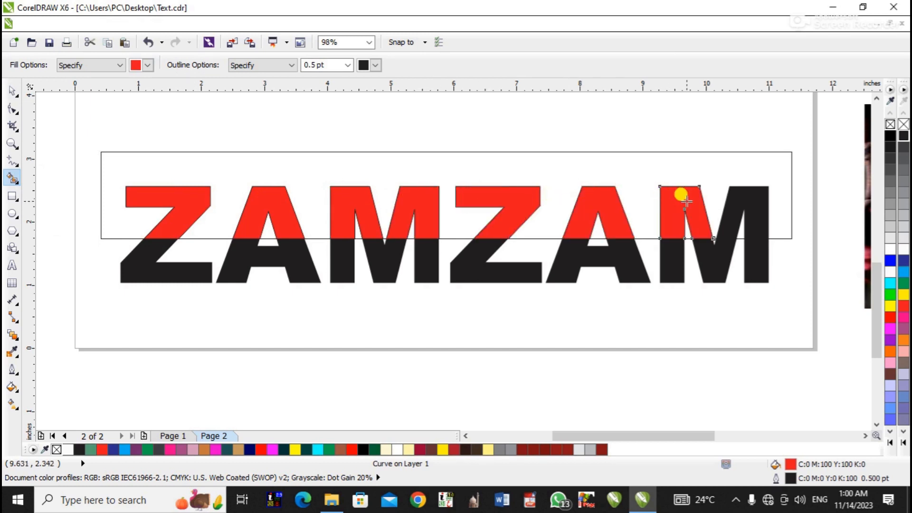
left_click(727, 196)
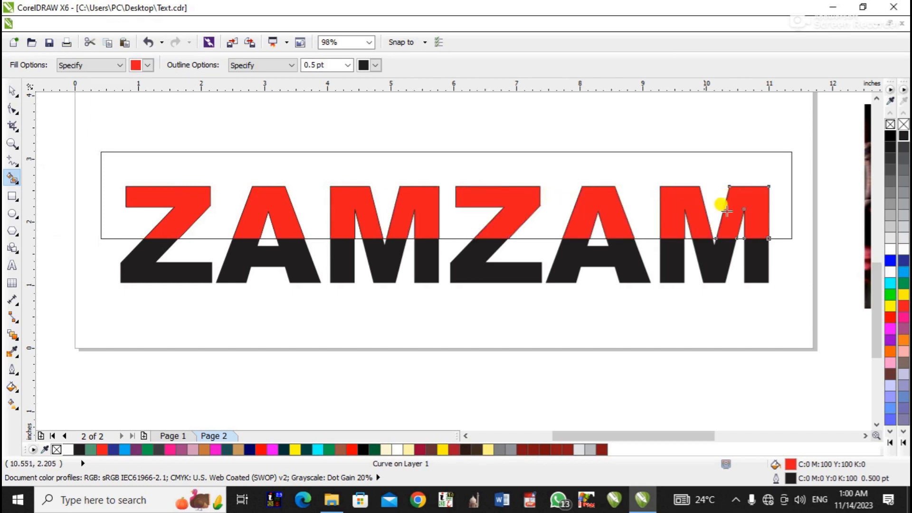
Step: Smart Fill every remaining black letter part below the rectangle's lower edge with green (C100 M0 Y100 K0)
left_click(148, 66)
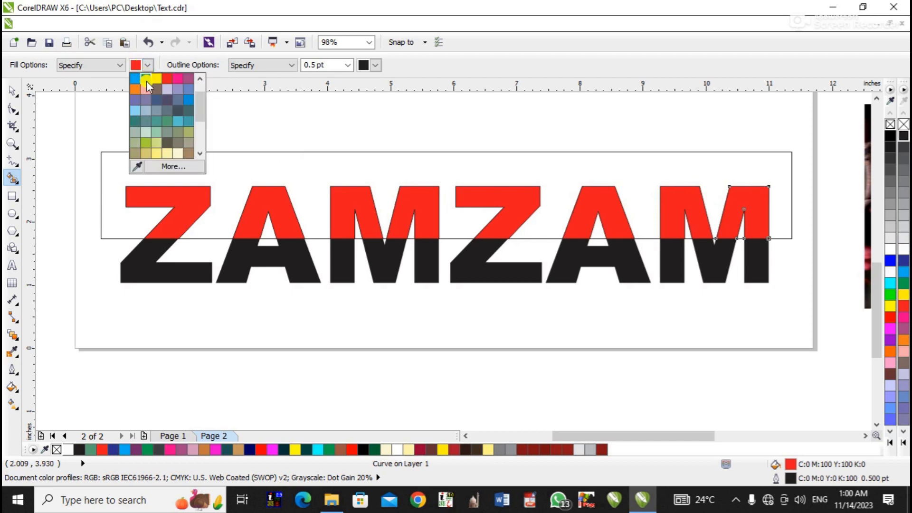
left_click(147, 84)
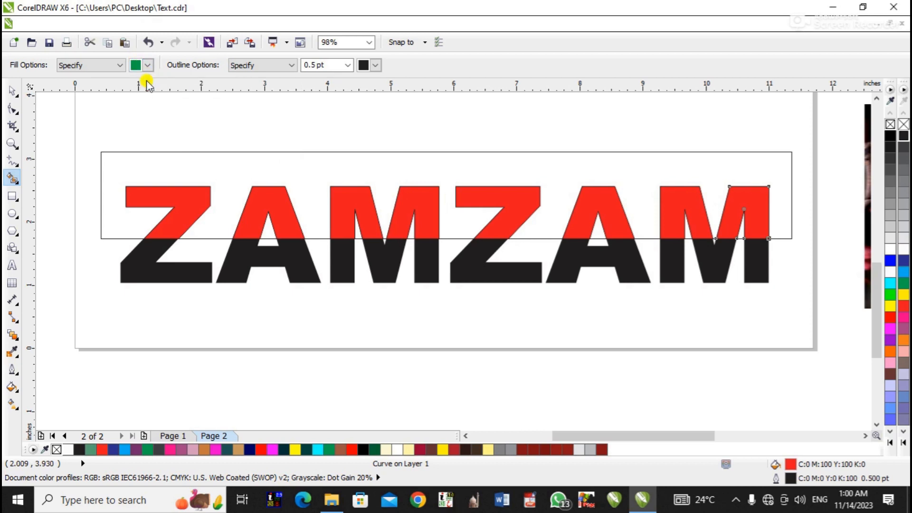
left_click(152, 265)
left_click(241, 257)
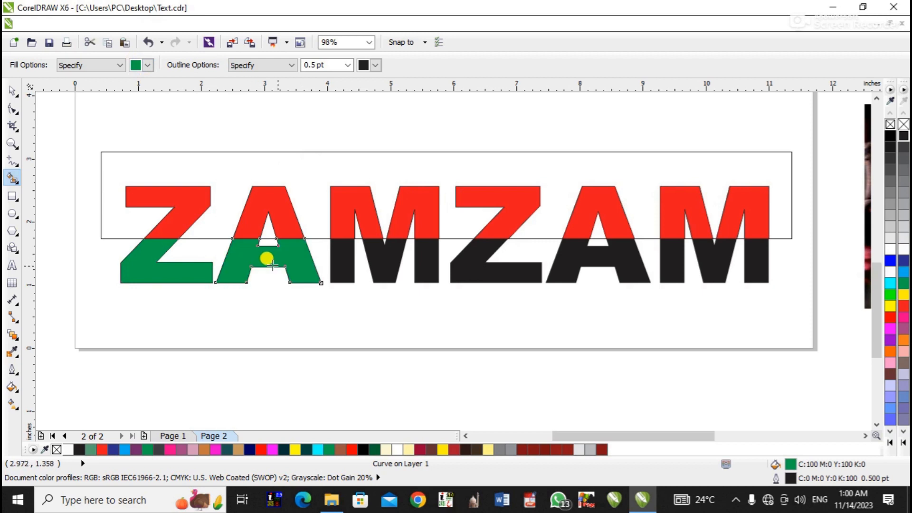
left_click(346, 251)
left_click(393, 259)
left_click(422, 263)
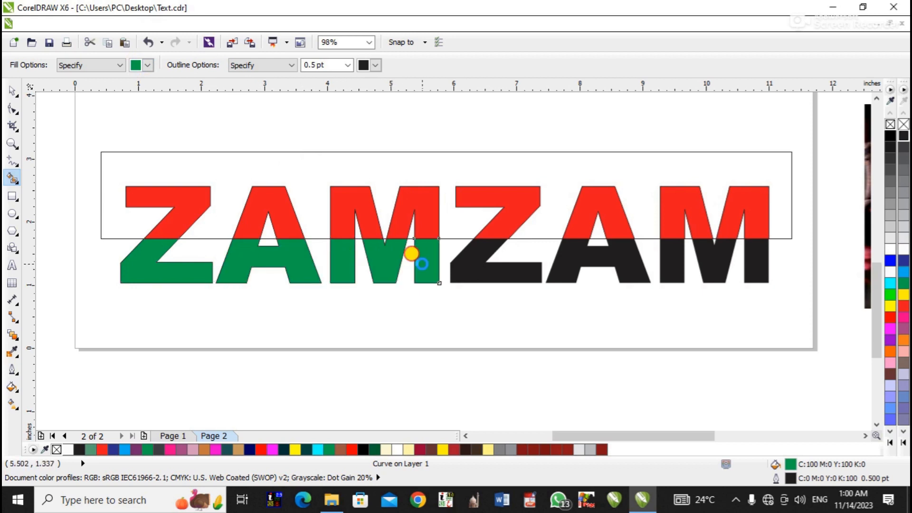
left_click(459, 267)
left_click(568, 252)
left_click(667, 257)
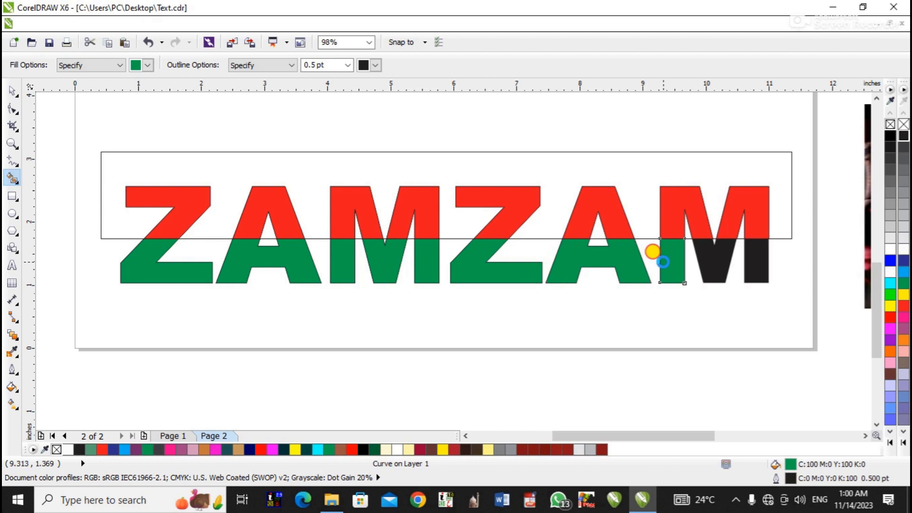
left_click(714, 266)
left_click(753, 268)
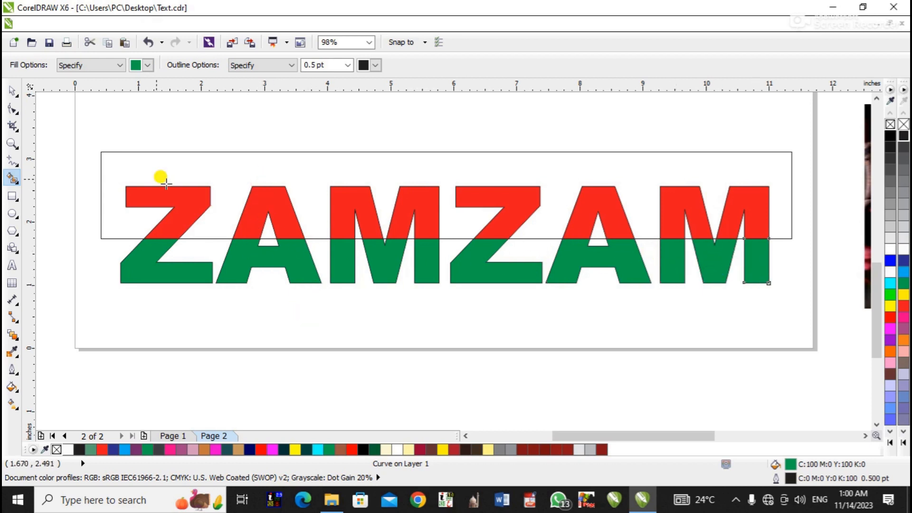
Step: Move the dividing rectangle off the two-coloured ZAMZAM text and delete it
left_click(11, 90)
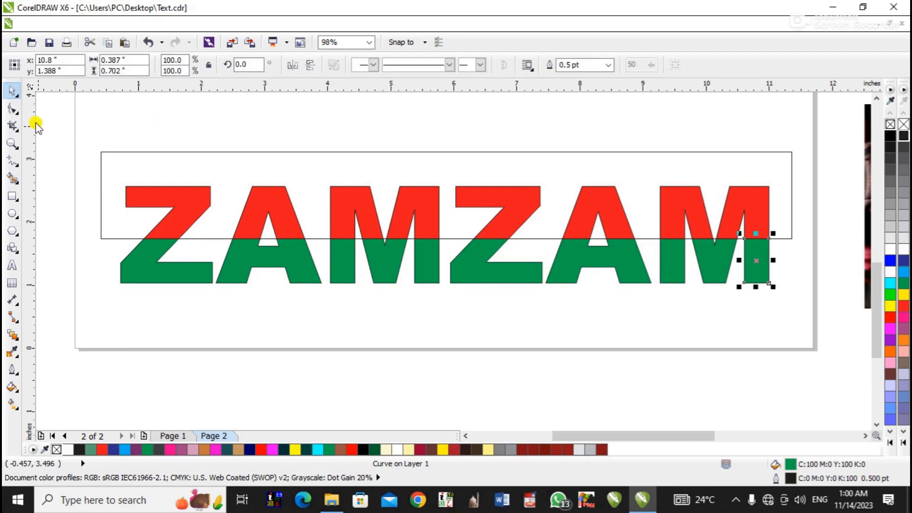
left_click(174, 308)
left_click_drag(277, 173, 286, 325)
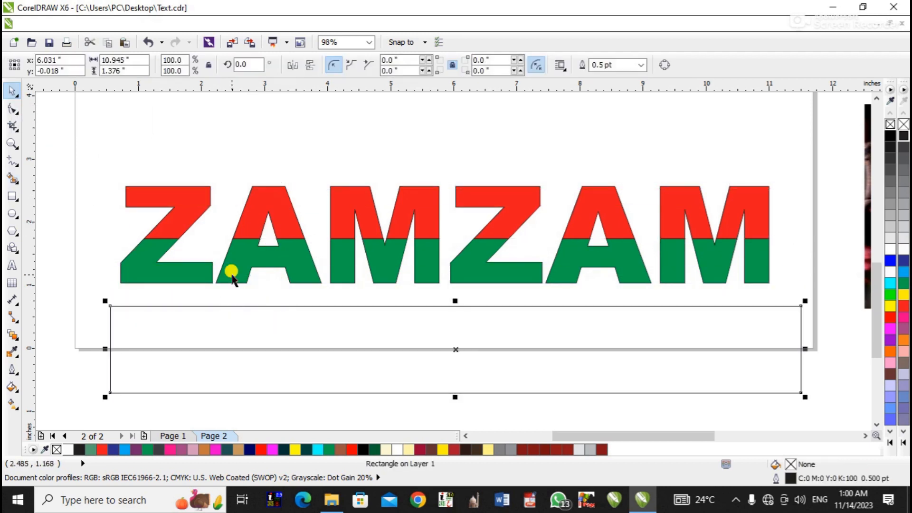
key("Delete")
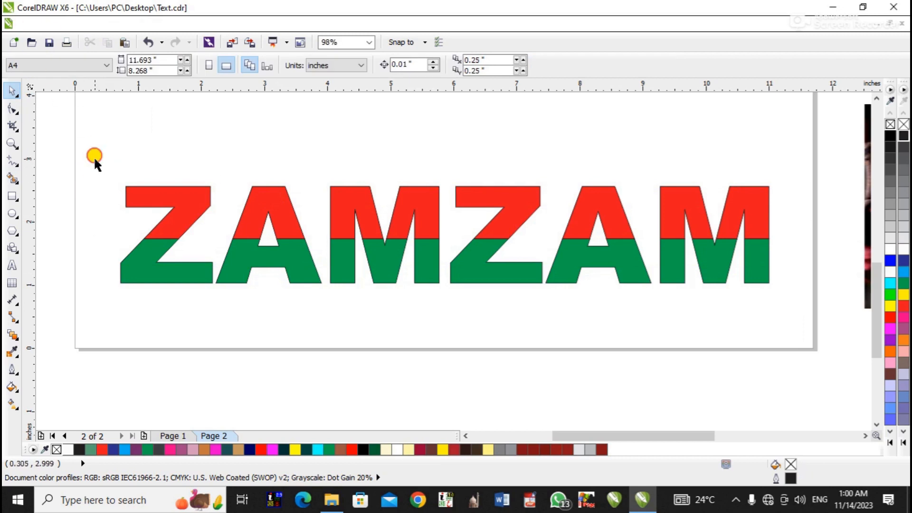
Step: Weld the red upper letter pieces into one object and the green lower letter pieces into another
left_click_drag(195, 216, 806, 253)
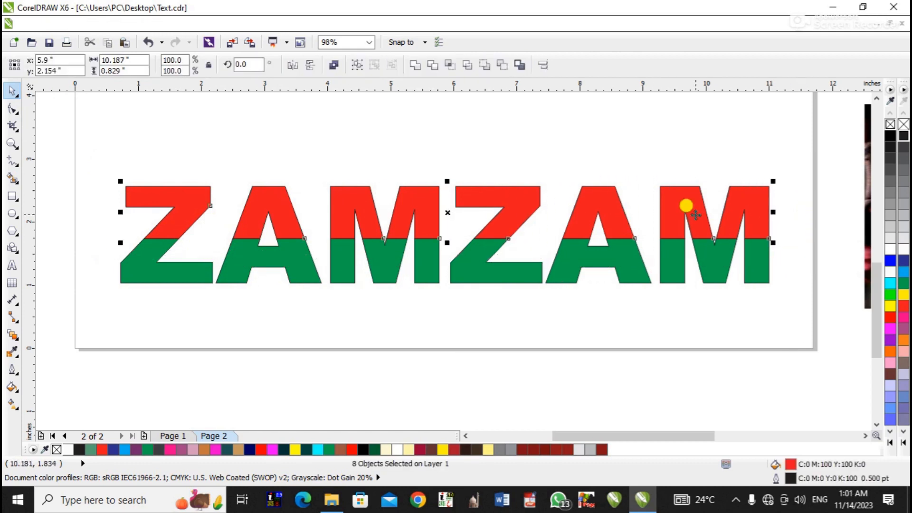
left_click(415, 66)
left_click(200, 299)
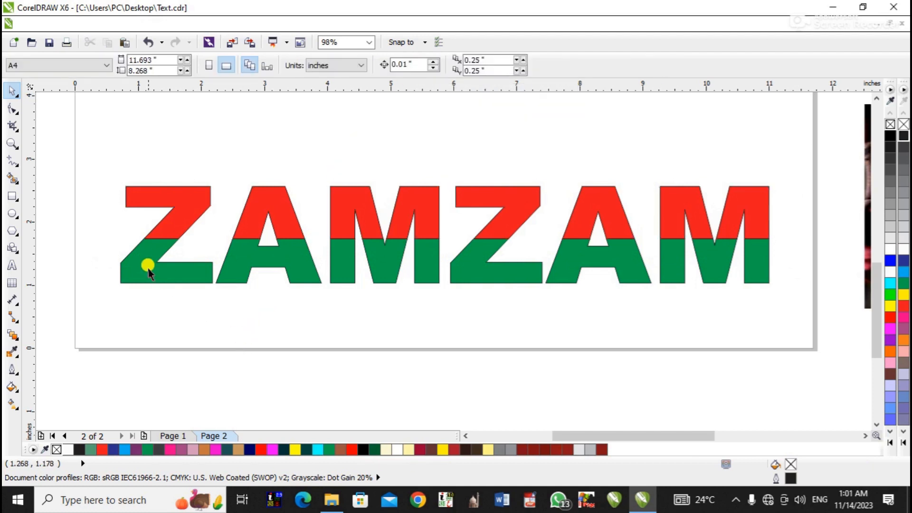
left_click_drag(169, 264, 786, 317)
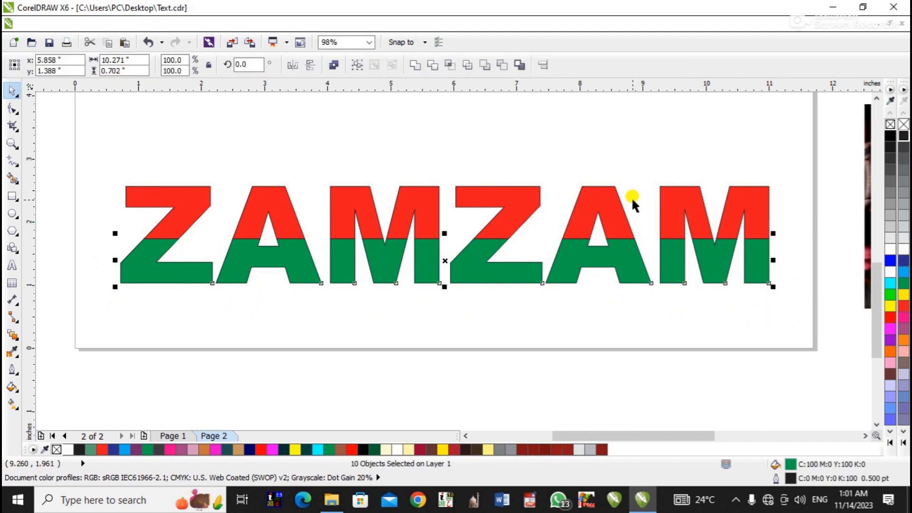
left_click(416, 65)
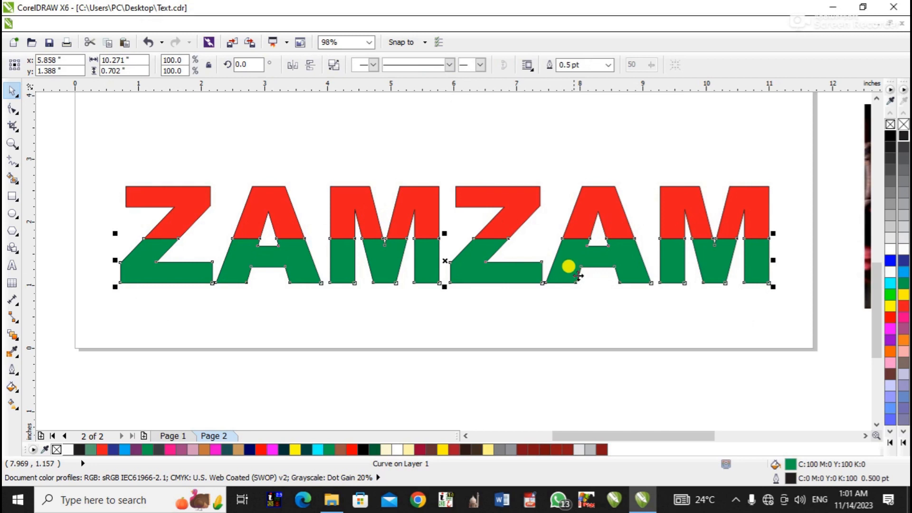
Step: Try moving the red half up and the green half down from the black text, and undo both moves
key("F4")
left_click(328, 288)
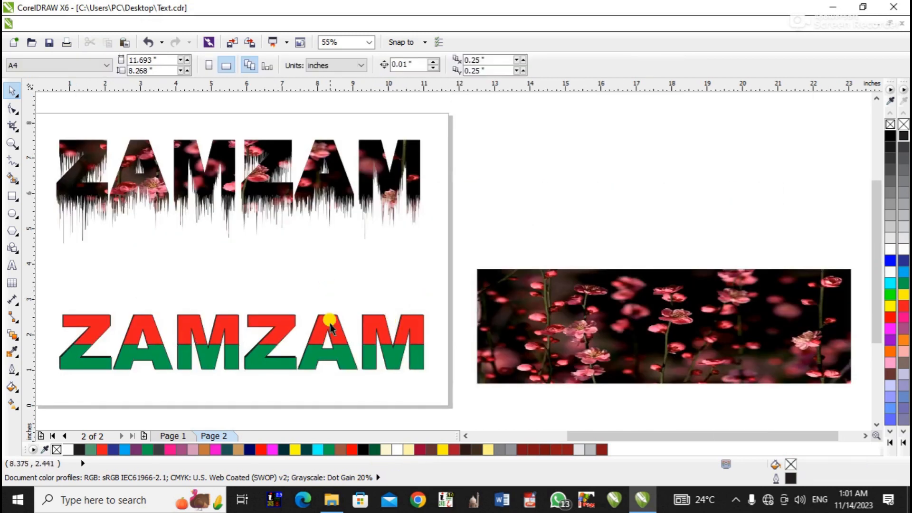
left_click_drag(328, 328, 337, 297)
left_click_drag(350, 342, 351, 363)
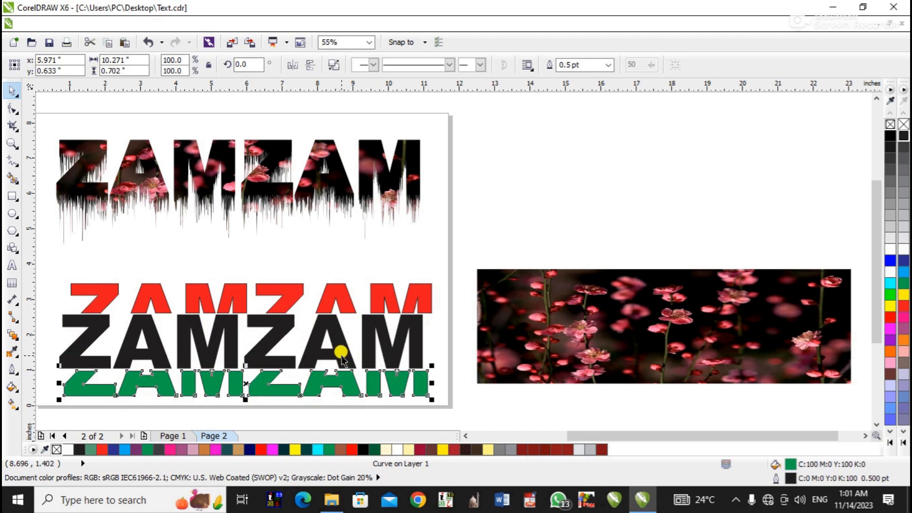
key("ctrl+z")
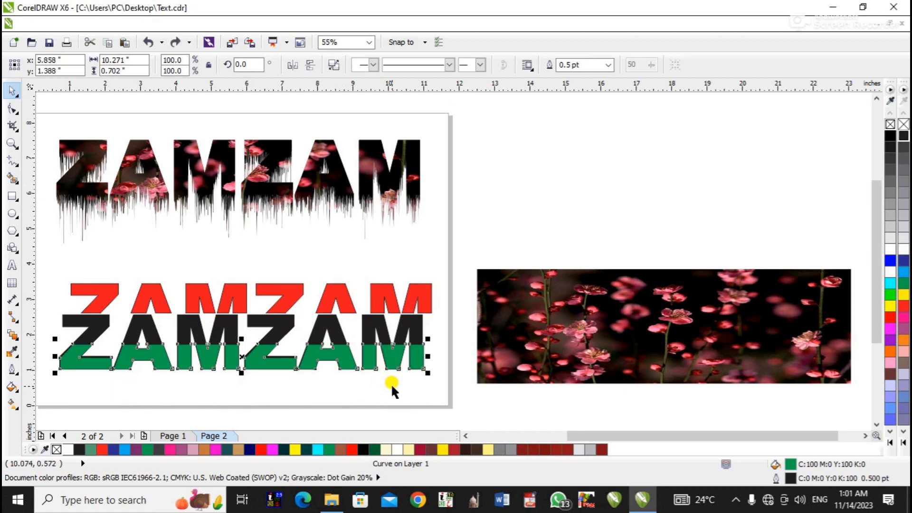
key("ctrl+z")
left_click(312, 386)
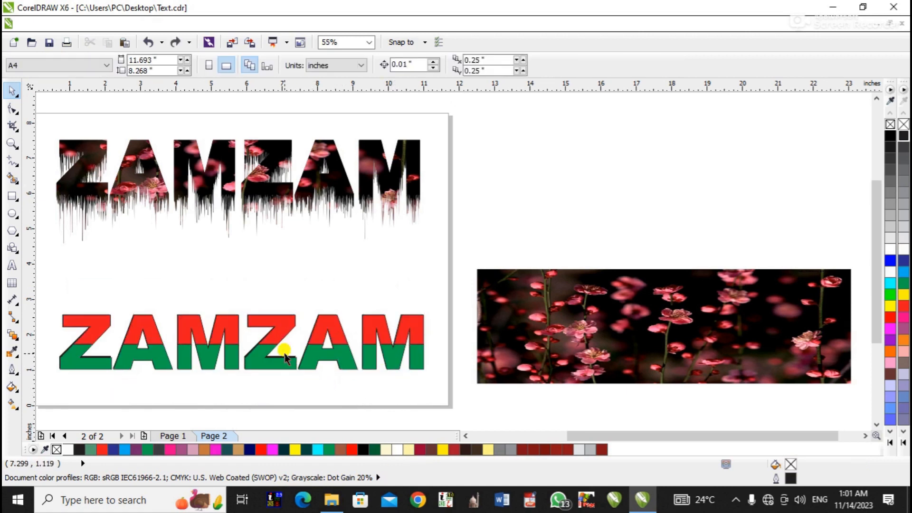
Step: Shift the remaining flower photo slightly and PowerClip it inside the welded red upper half of the plain ZAMZAM text
mouse_move(560, 328)
left_mouse_down()
mouse_move(531, 296)
mouse_move(528, 329)
mouse_move(540, 349)
mouse_move(544, 336)
left_mouse_up()
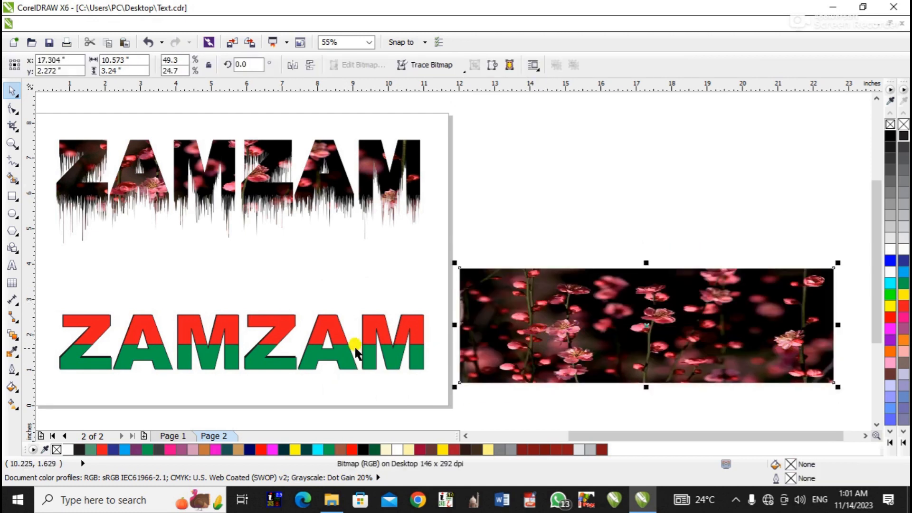
mouse_move(534, 345)
left_mouse_down()
mouse_move(535, 287)
mouse_move(541, 338)
left_mouse_up()
left_click(241, 23)
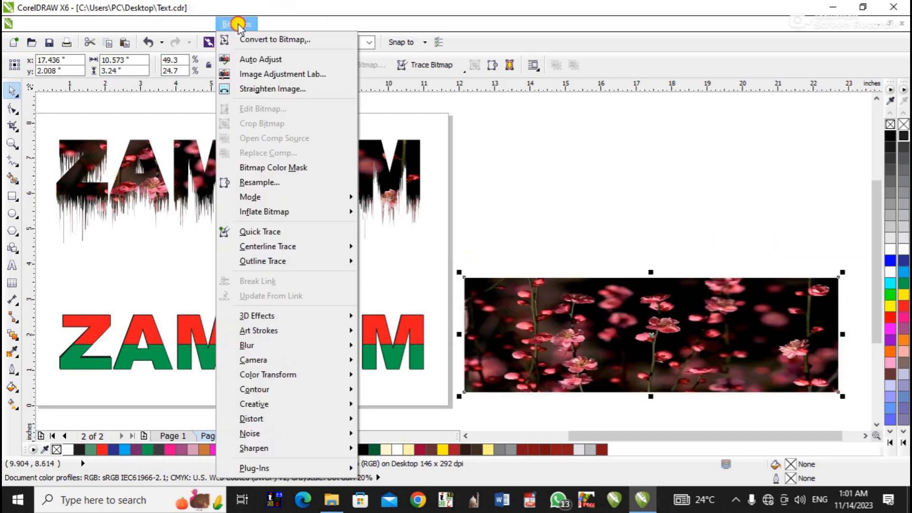
mouse_move(197, 23)
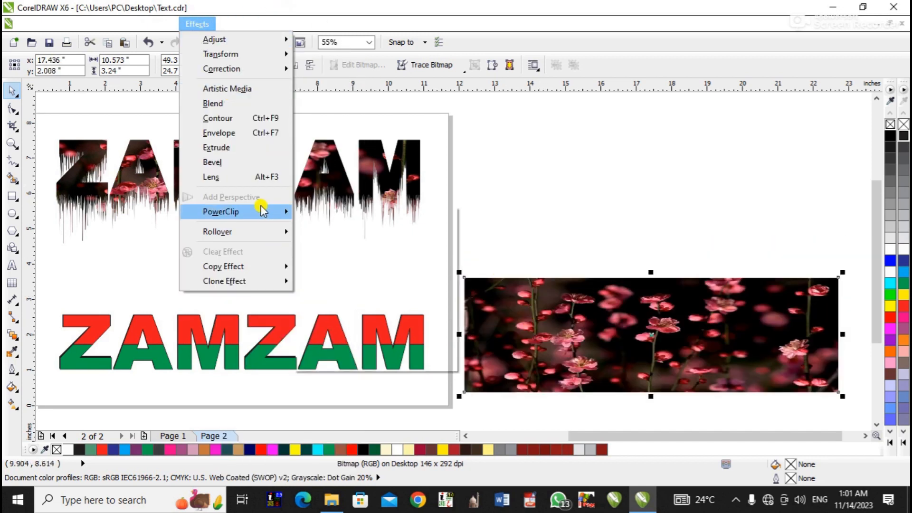
mouse_move(262, 209)
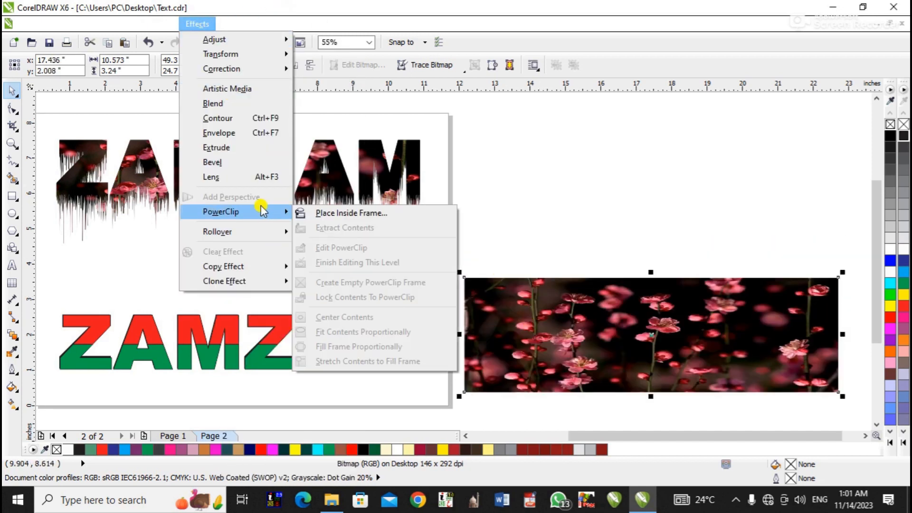
left_click(344, 214)
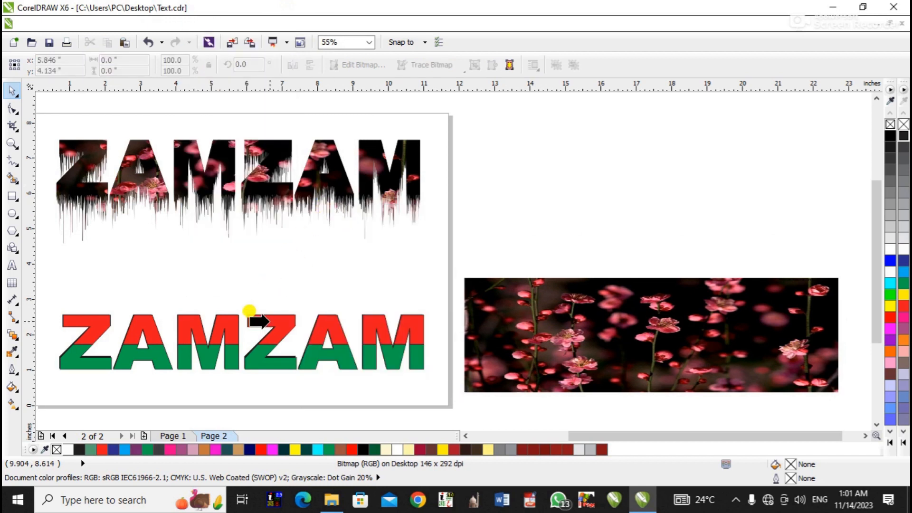
left_click(252, 320)
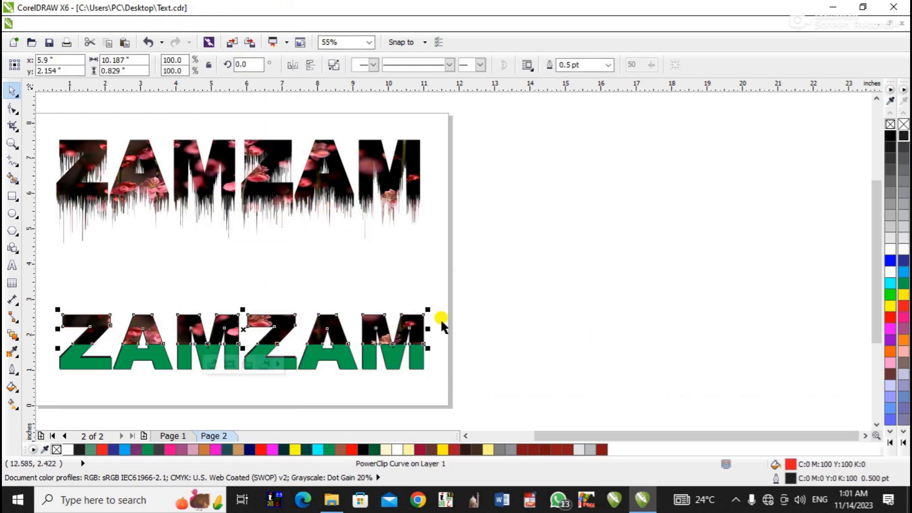
left_click(12, 143)
left_click_drag(54, 301, 473, 392)
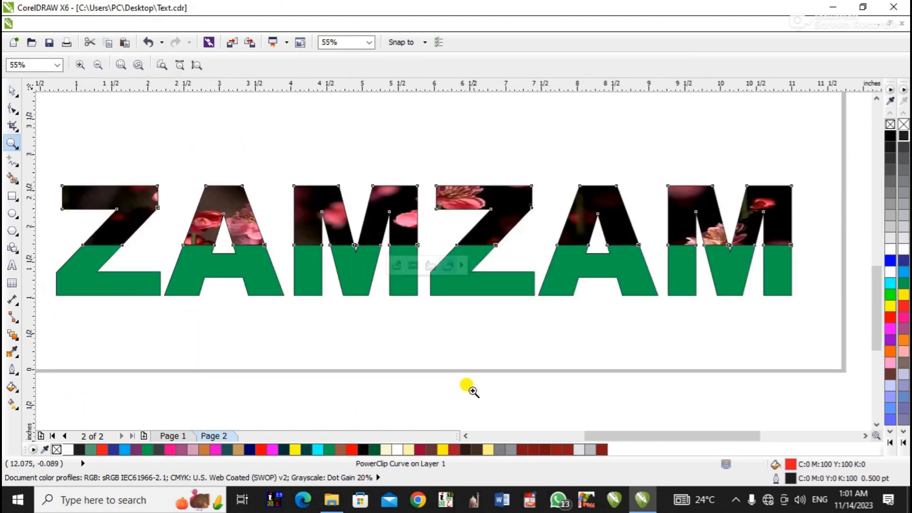
left_click(12, 91)
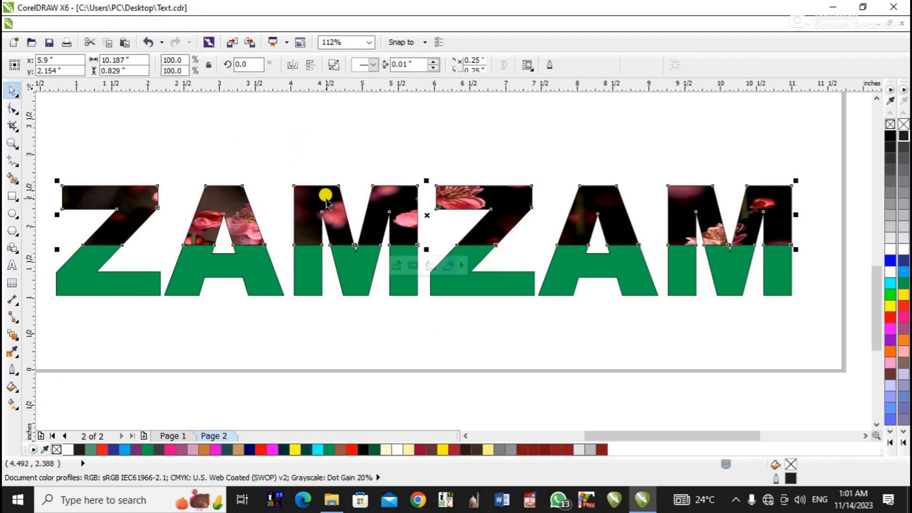
left_click(236, 22)
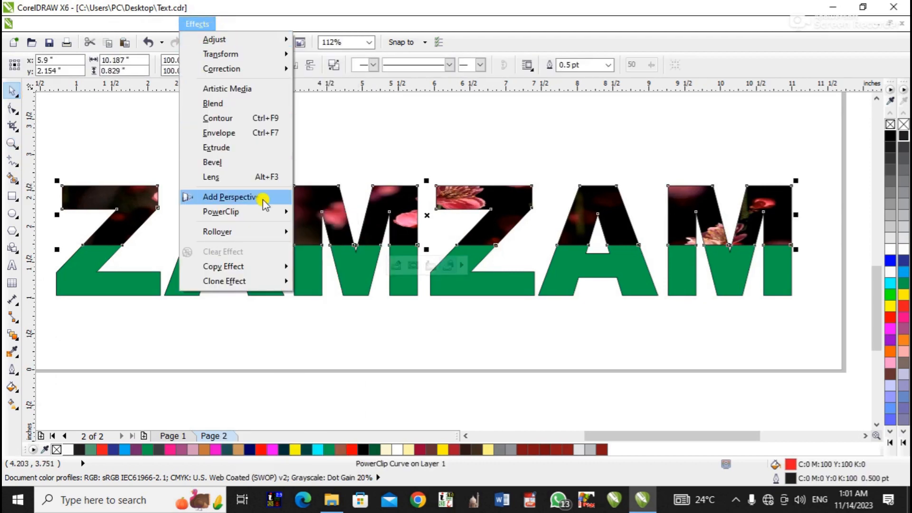
mouse_move(275, 212)
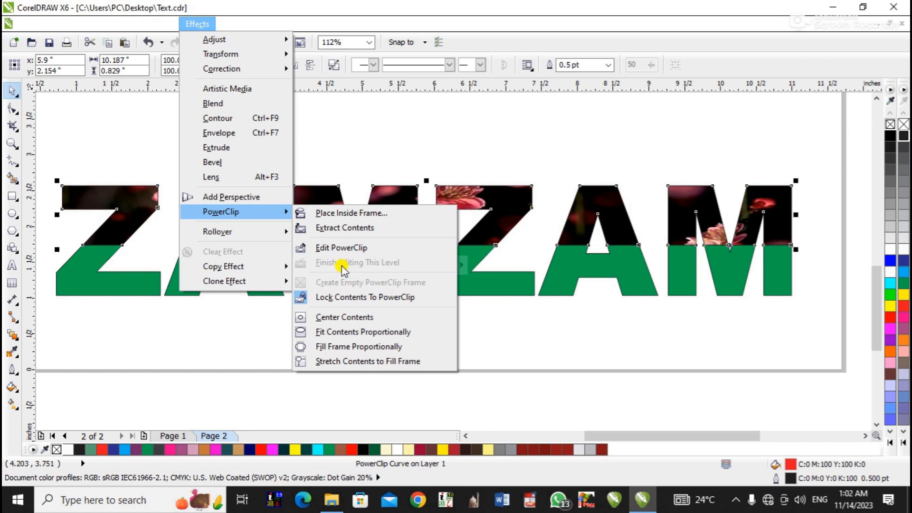
left_click(403, 138)
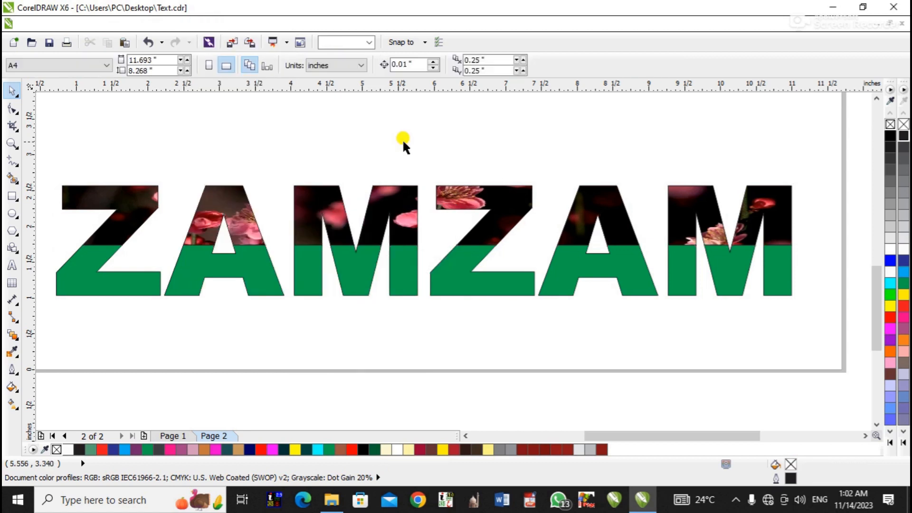
Step: Try moving the photo-filled upper half up and the green lower half down from the black text, undoing each move
left_click_drag(407, 210, 407, 155)
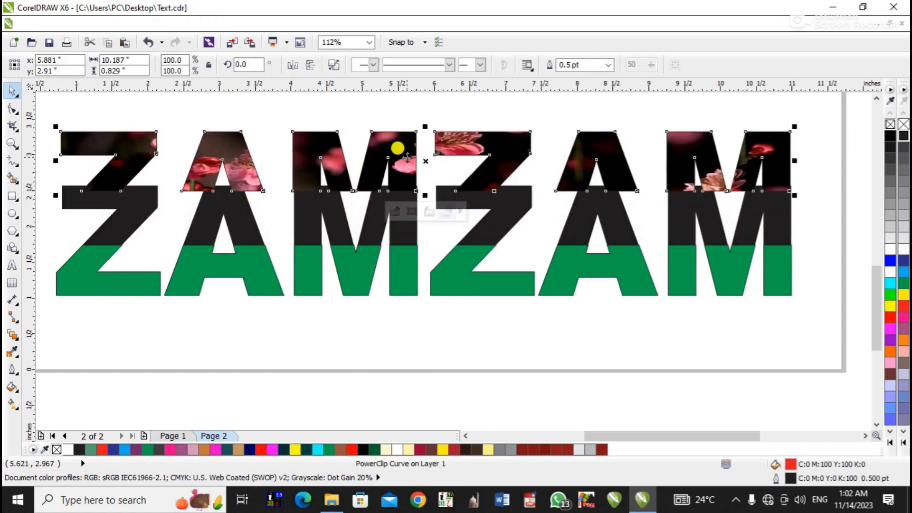
key("ctrl+z")
left_click(484, 297)
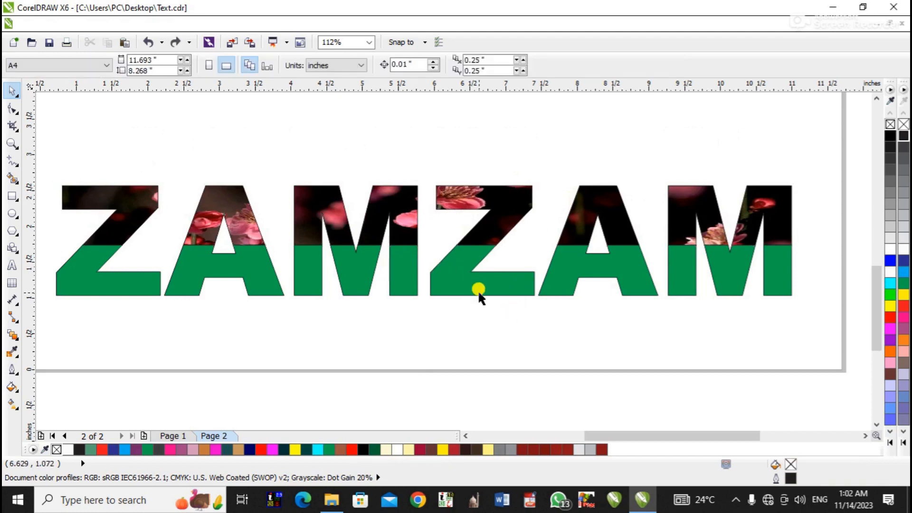
left_click_drag(466, 285, 481, 324)
key("ctrl+z")
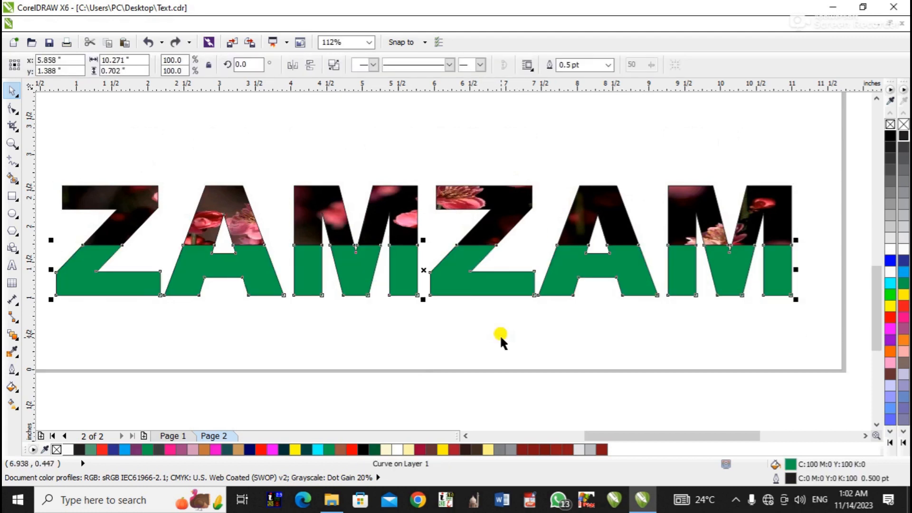
Step: Start a two-colour linear fountain fill for the green lower half with red as both its From and To colours
key("F11")
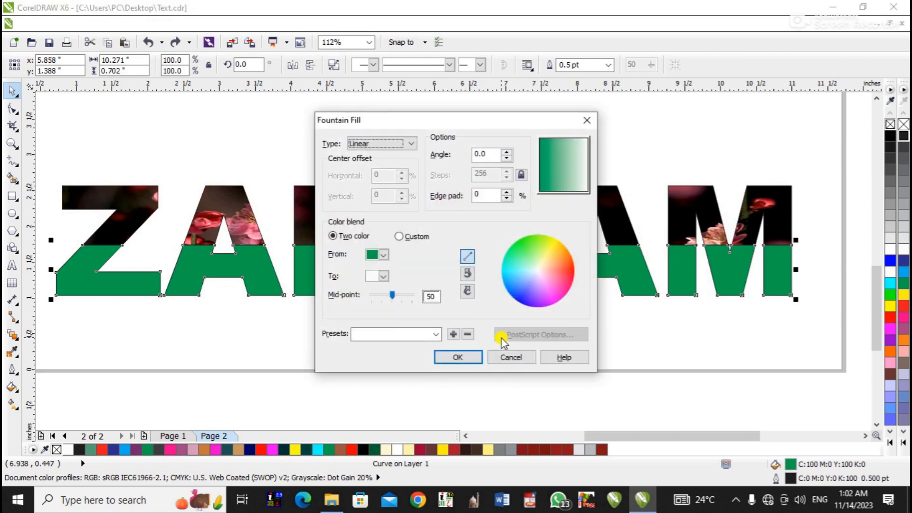
left_click(384, 255)
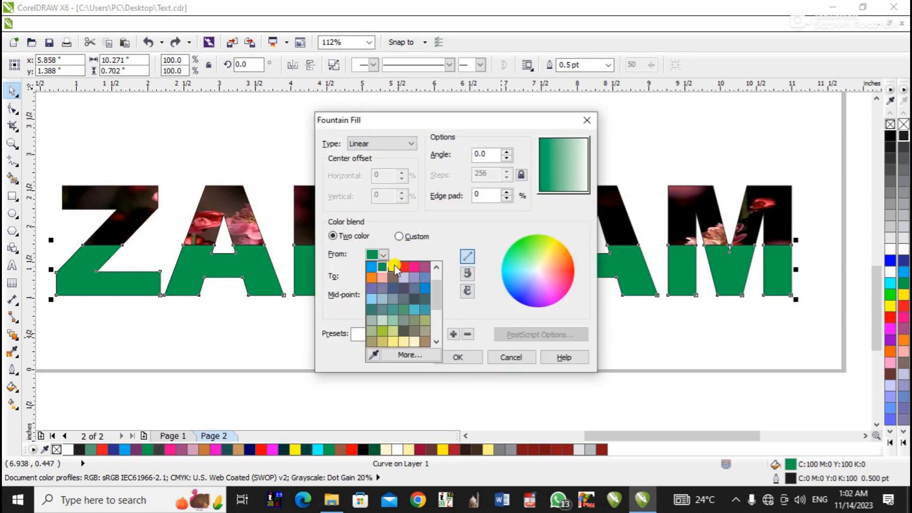
left_click(404, 267)
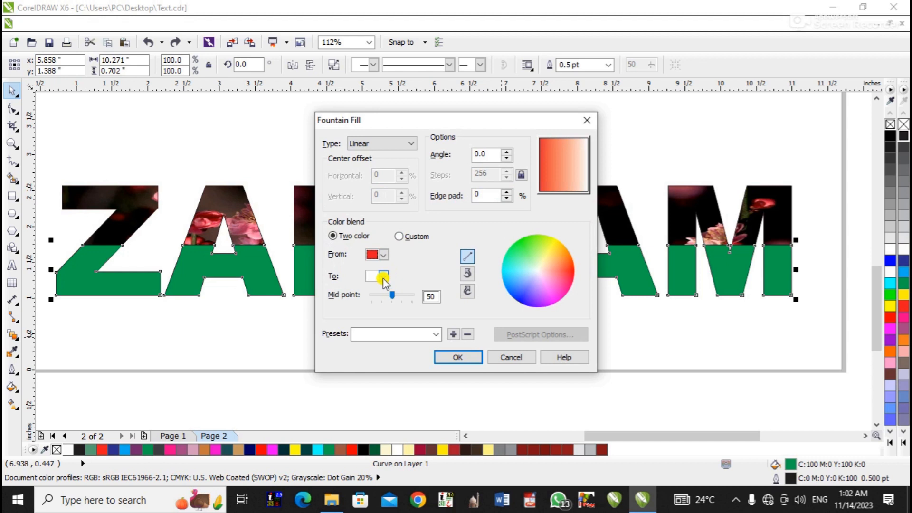
left_click(383, 276)
left_click(402, 301)
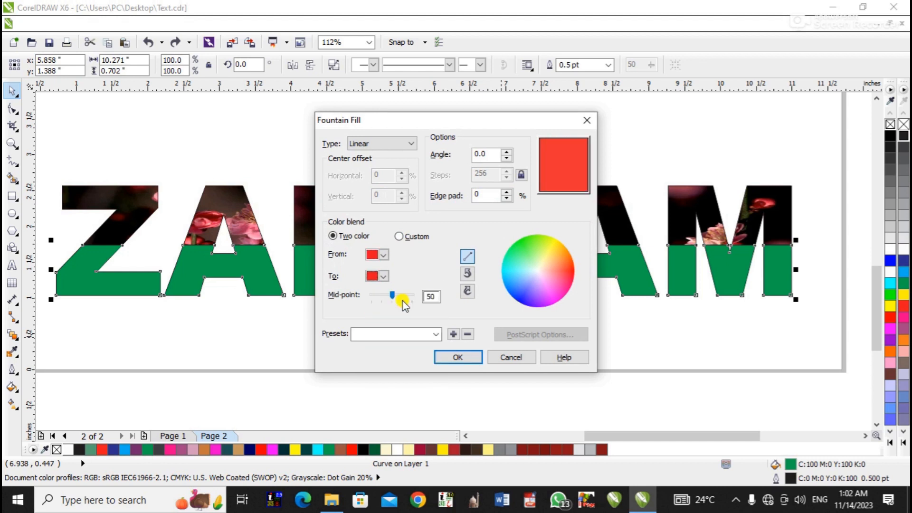
Step: Change the fountain fill's To colour to a dark maroon shade of red mixed in the CMYK model
left_click(385, 278)
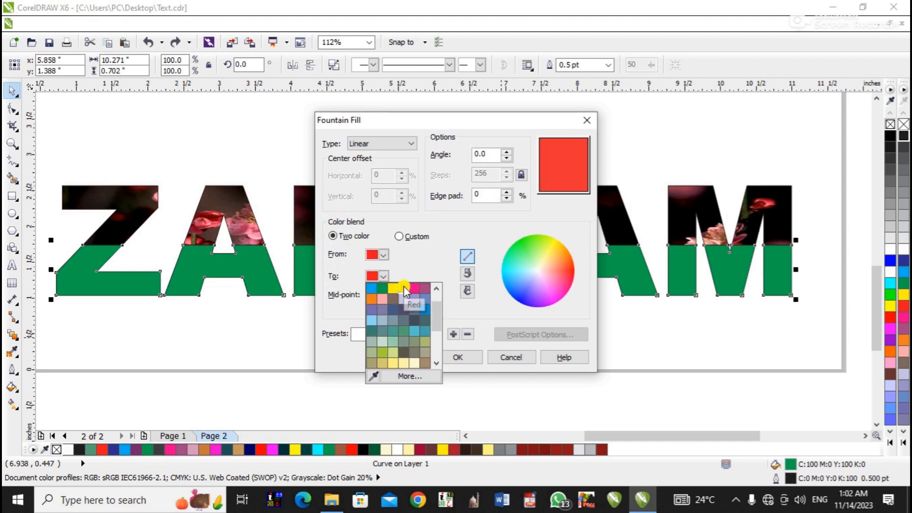
left_click(383, 276)
left_click(384, 276)
left_click(412, 378)
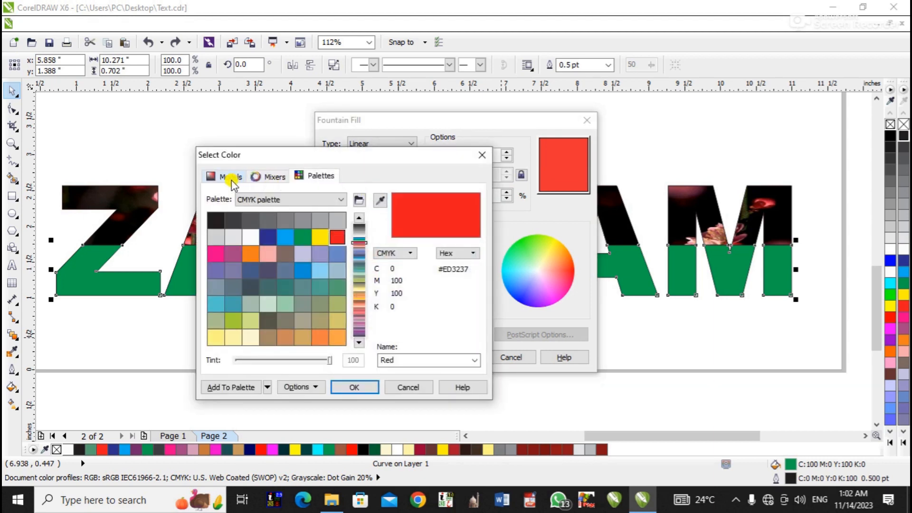
left_click(232, 179)
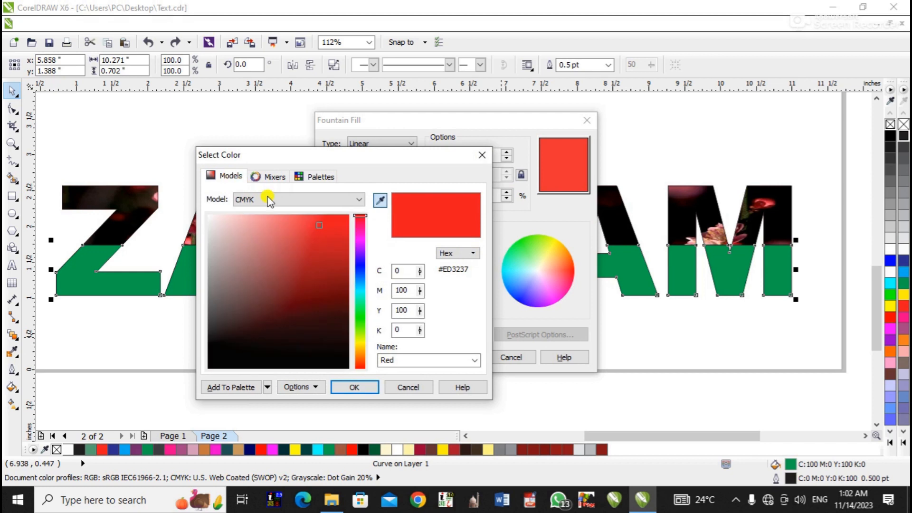
left_click(339, 262)
left_click(339, 272)
left_click(337, 279)
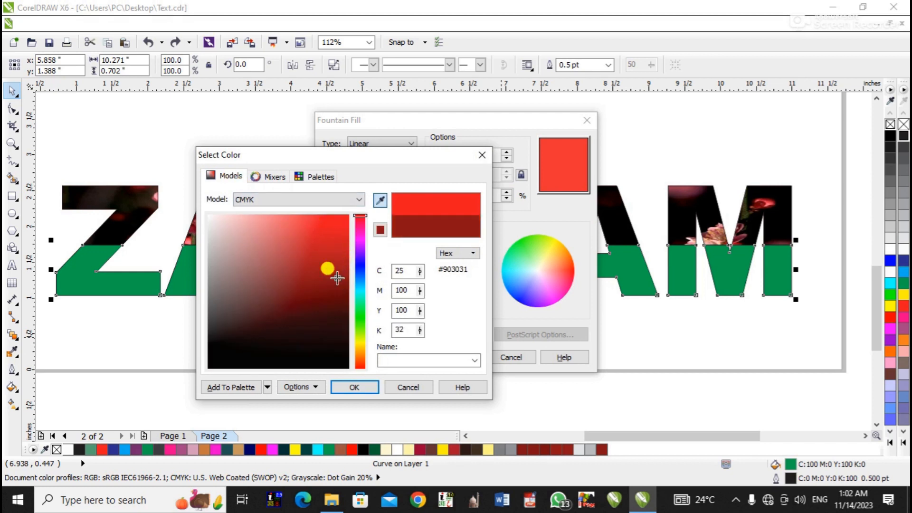
left_click(337, 286)
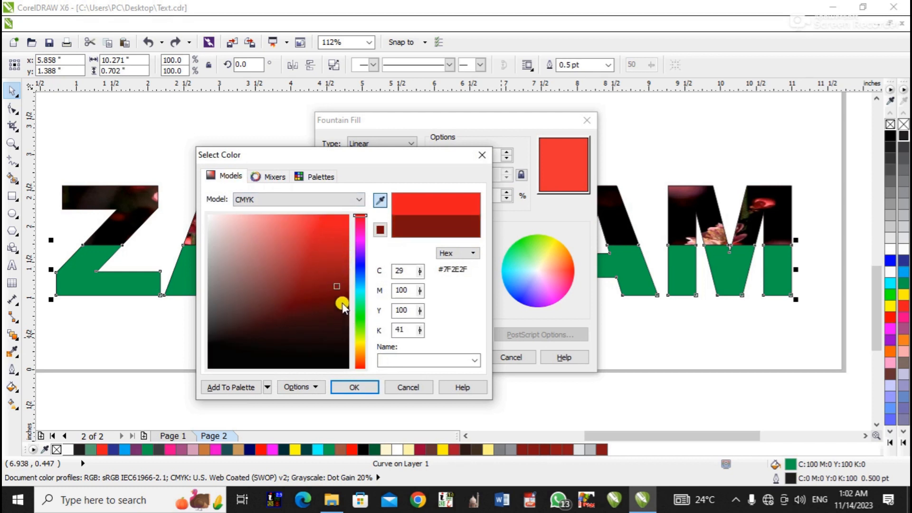
left_click(341, 296)
left_click(354, 387)
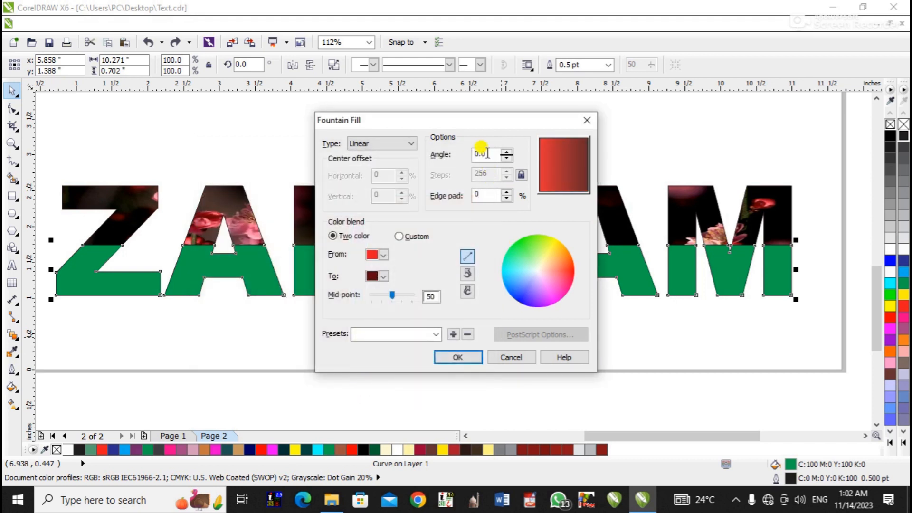
Step: Set the fountain fill's angle to 90 degrees and apply it to the lower half of the letters
left_click_drag(487, 154, 472, 159)
type("90")
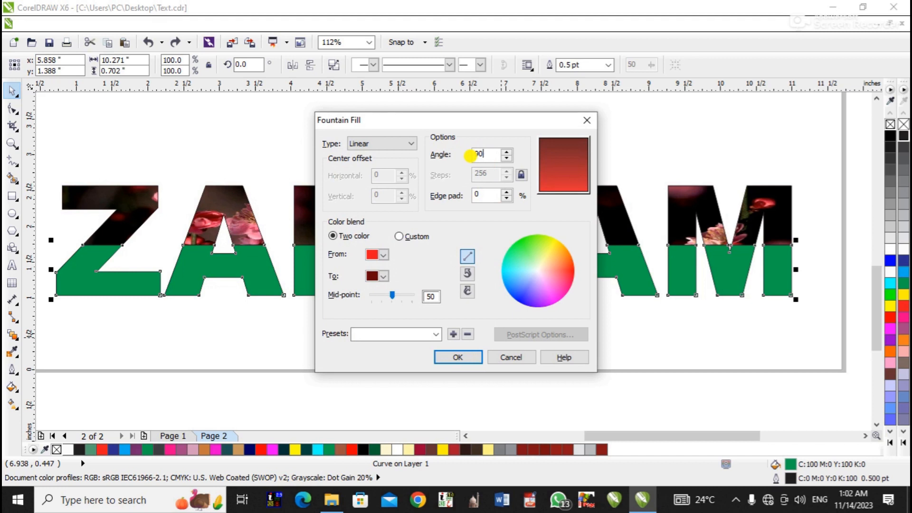
left_click(454, 357)
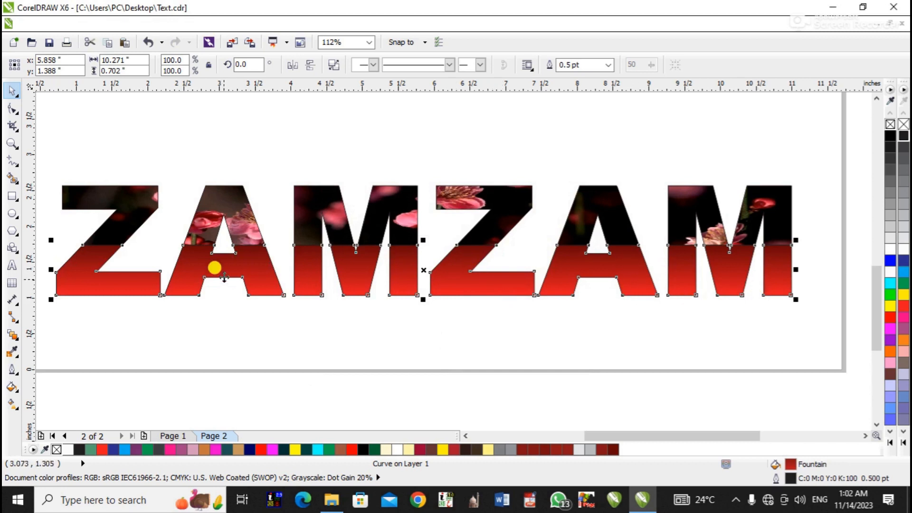
Step: Try moving the photo half up, and both halves together diagonally off the black text, returning them to their original place
left_click(236, 329)
left_click_drag(247, 216, 254, 163)
key("ctrl+z")
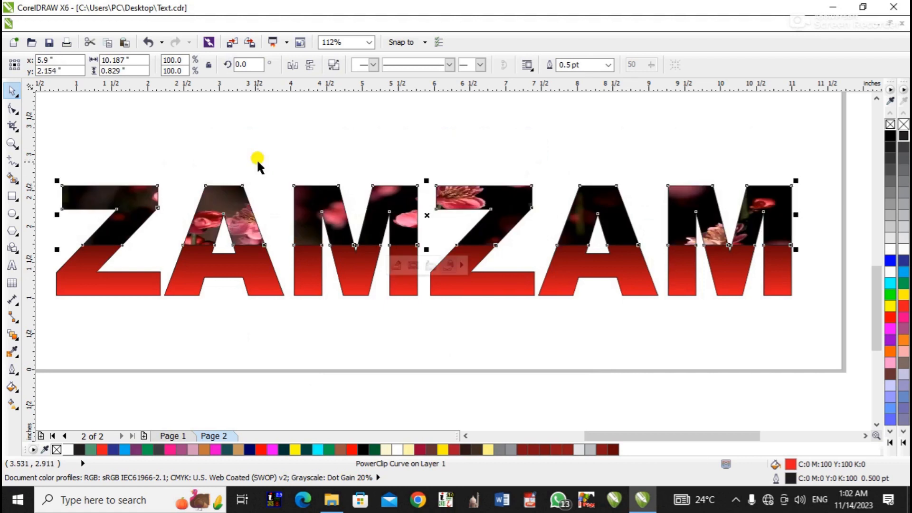
left_click(262, 285, "shift")
left_click_drag(220, 207, 319, 303)
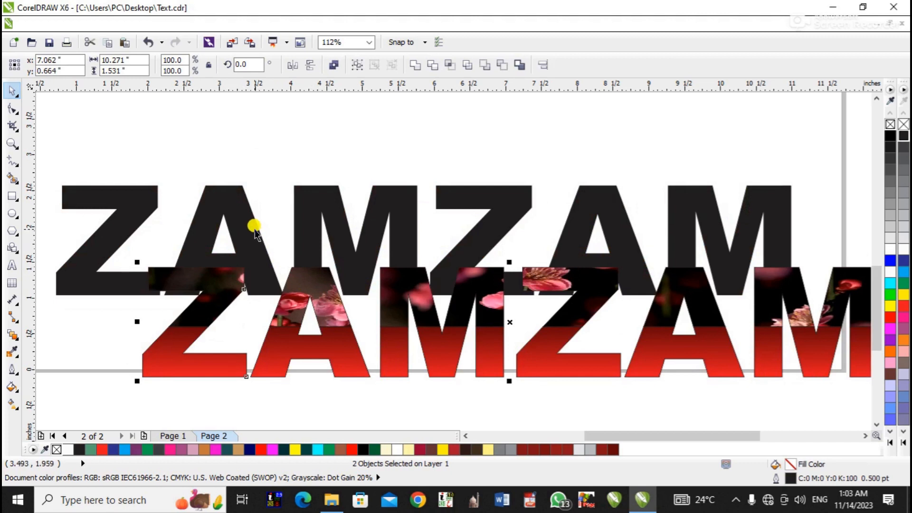
key("e")
key("c")
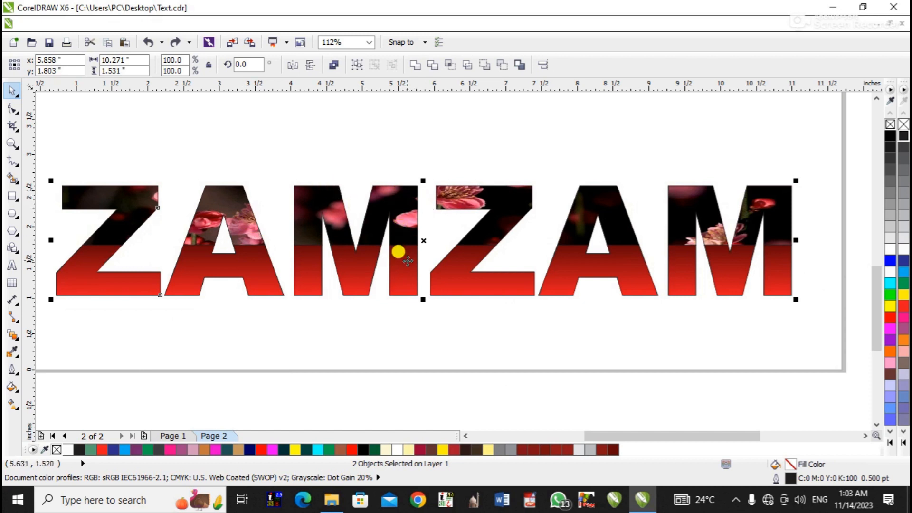
Step: Give both letter halves a 6 pt white outline placed behind the fill and scaled with the image
key("F12")
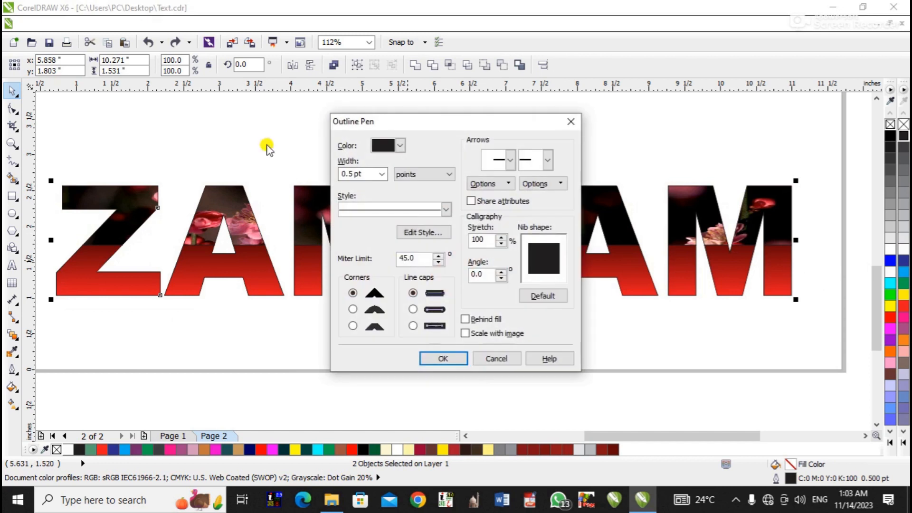
left_click(382, 175)
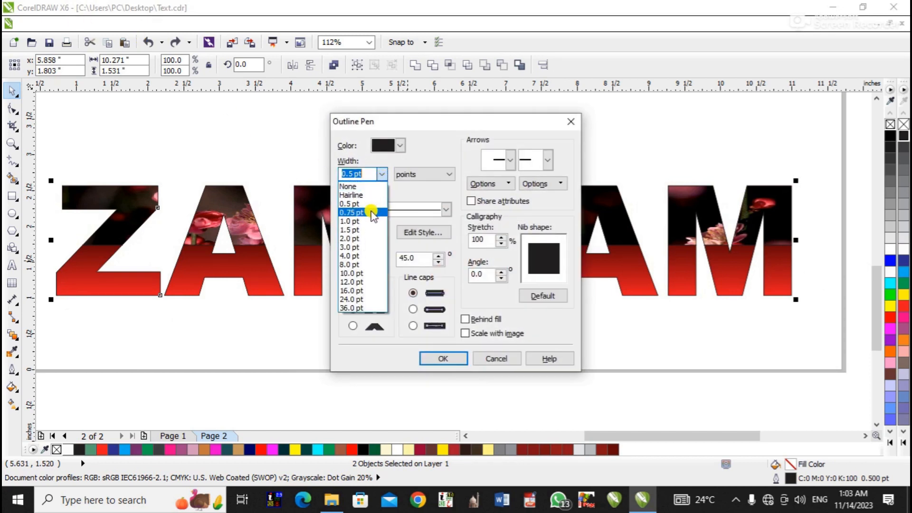
left_click(355, 256)
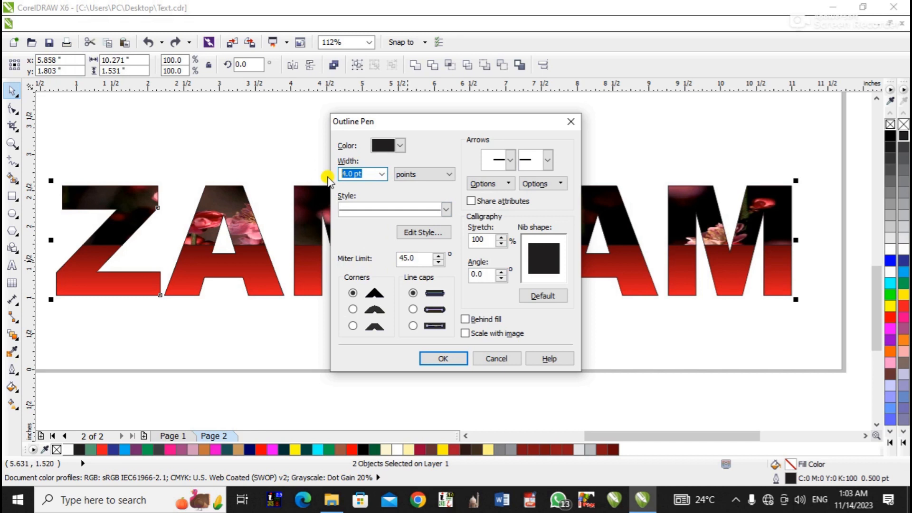
type("6")
left_click(400, 145)
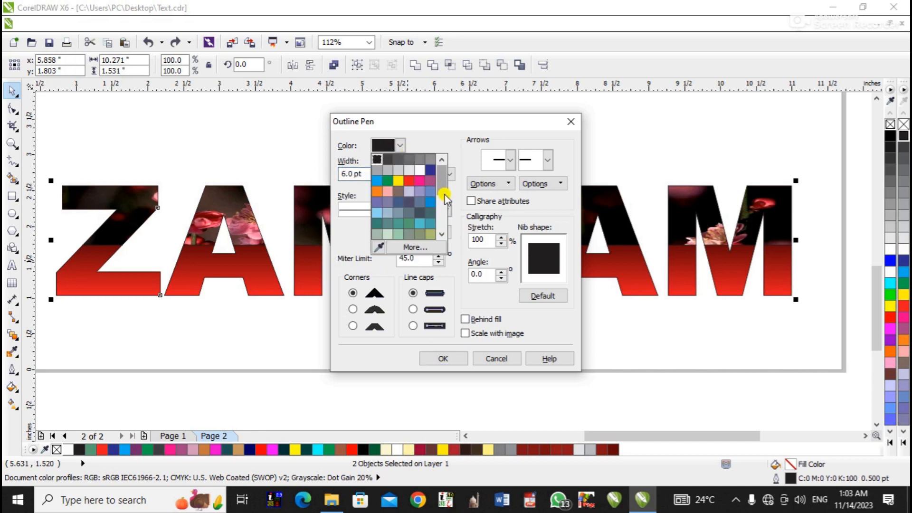
left_click(420, 171)
left_click(479, 322)
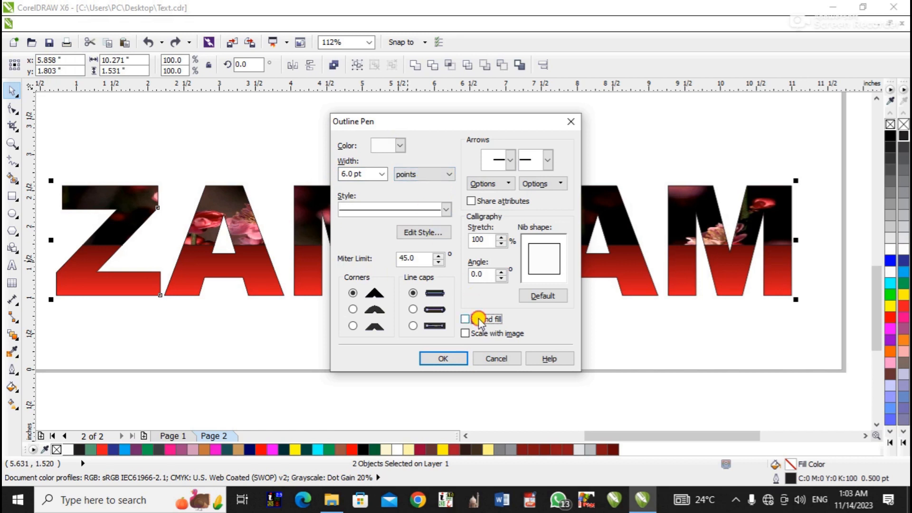
left_click(471, 333)
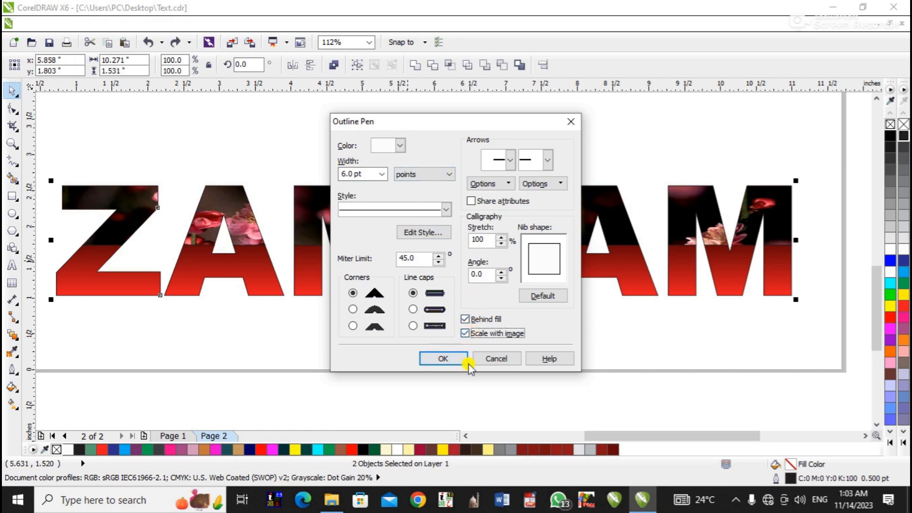
left_click(443, 360)
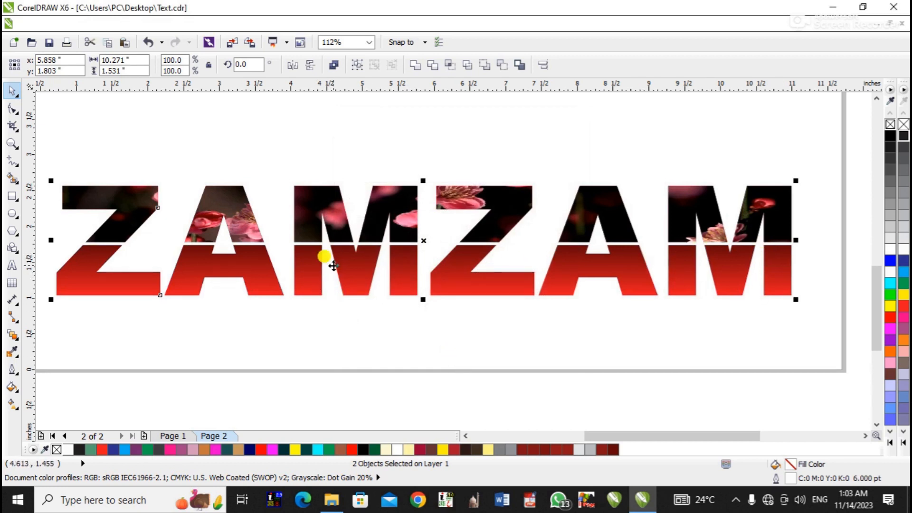
Step: Try moving the white-outlined photo half up and both halves together away from the black text, and undo the moves
left_click(332, 321)
left_click(324, 198)
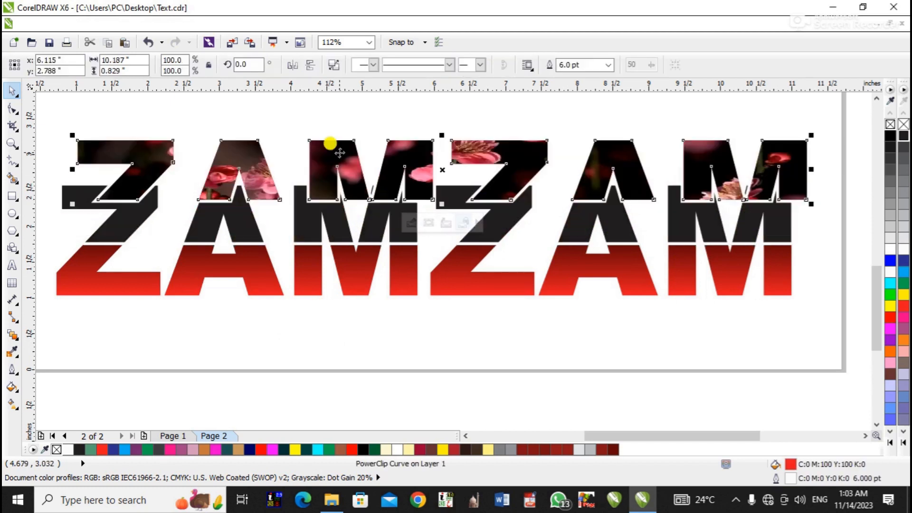
left_click(352, 284, "shift")
left_click_drag(323, 212, 404, 272)
key("ctrl+z")
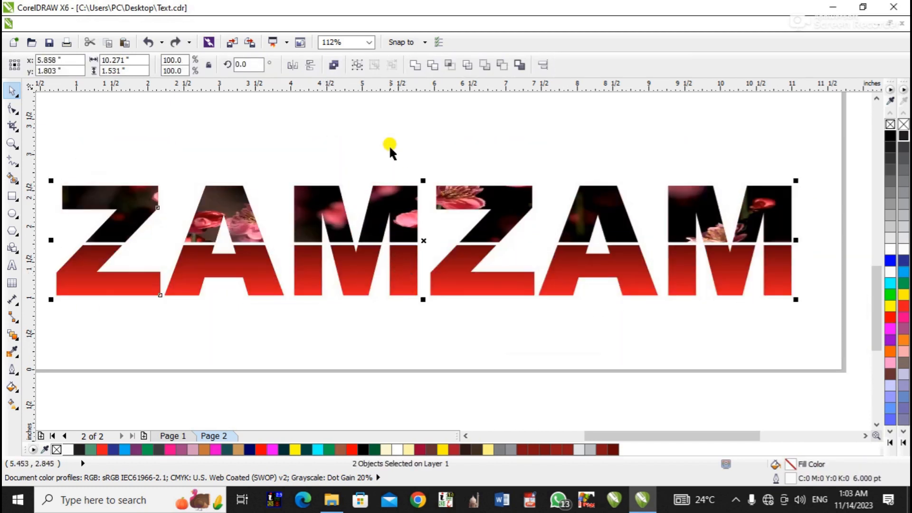
Step: Group the photo half with the red gradient half and move the group down below the black ZAMZAM text
left_click(357, 65)
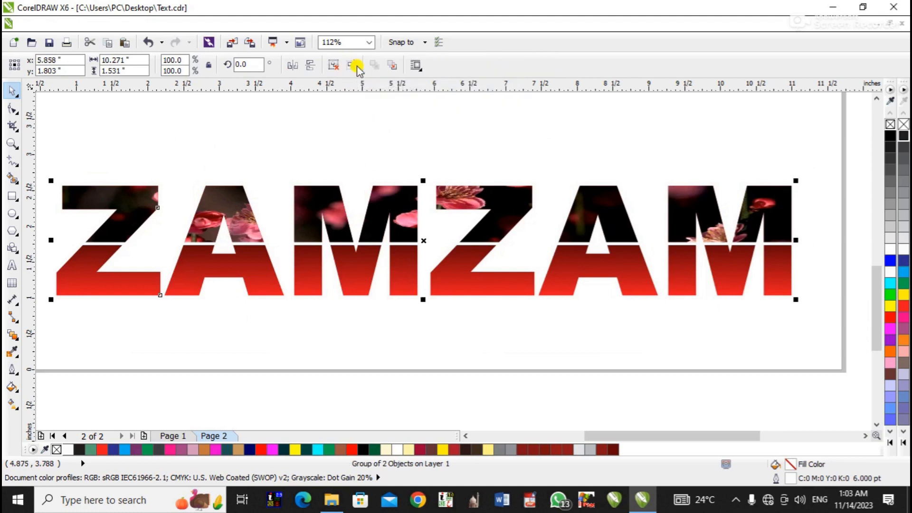
left_click(363, 118)
left_click_drag(400, 202, 421, 302)
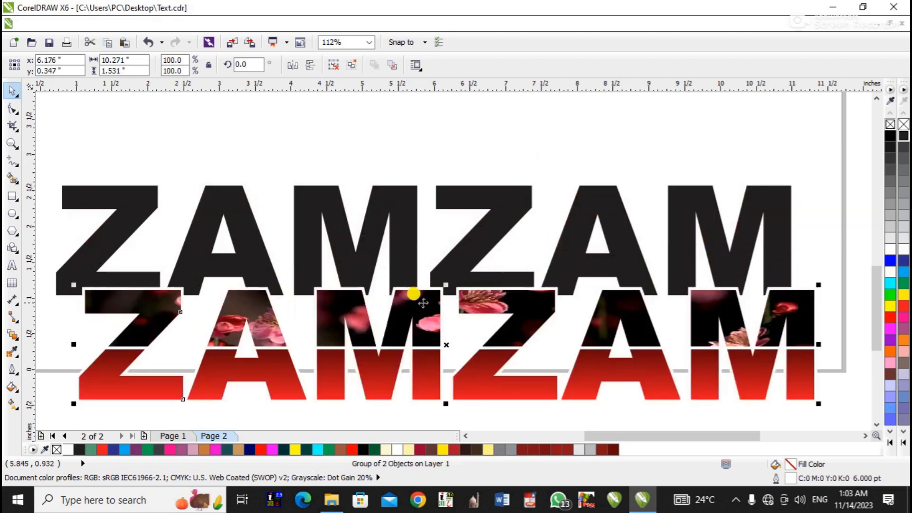
Step: Give the black ZAMZAM text an 8 pt red outline placed behind the fill and scaled with the image
left_click(400, 205)
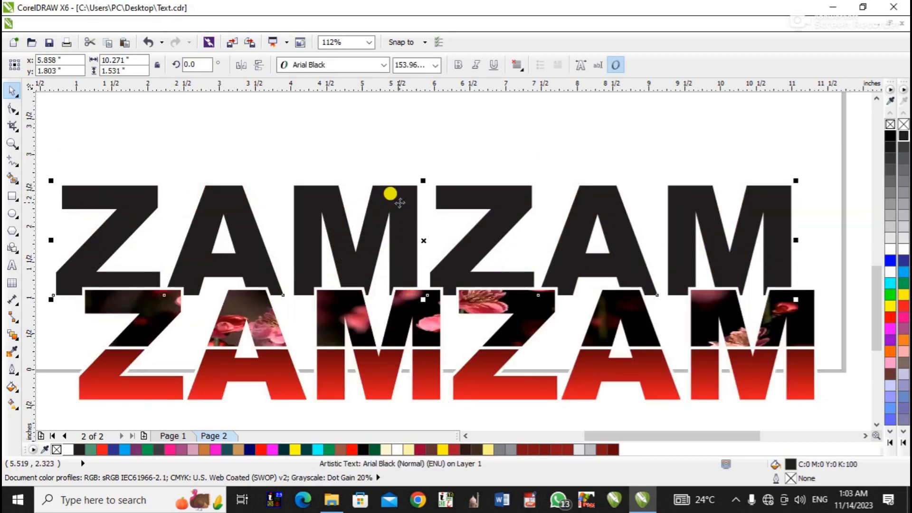
key("F12")
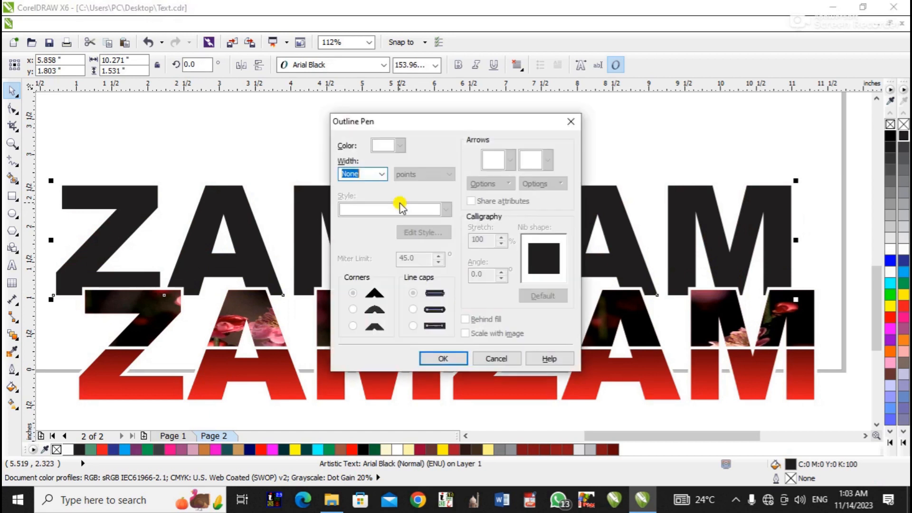
left_click(383, 174)
left_click(371, 174)
type("8")
left_click(383, 173)
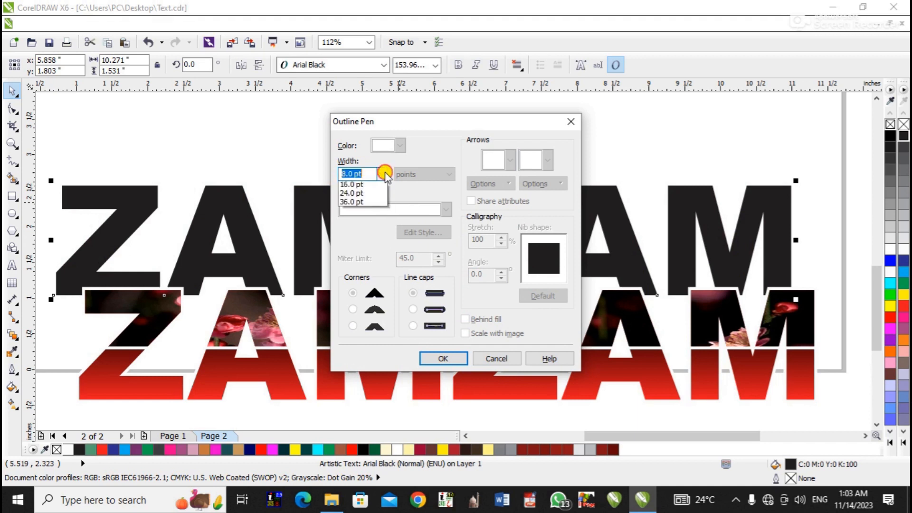
left_click(354, 267)
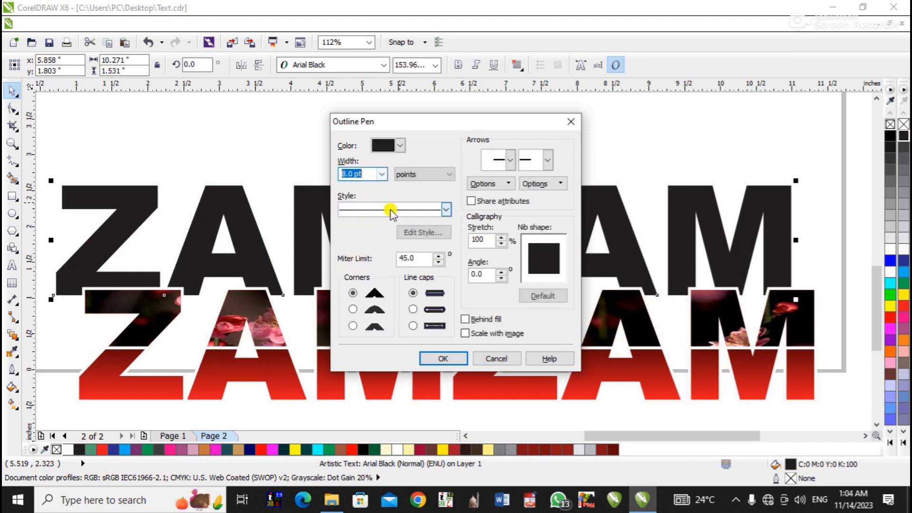
left_click(401, 146)
left_click(407, 179)
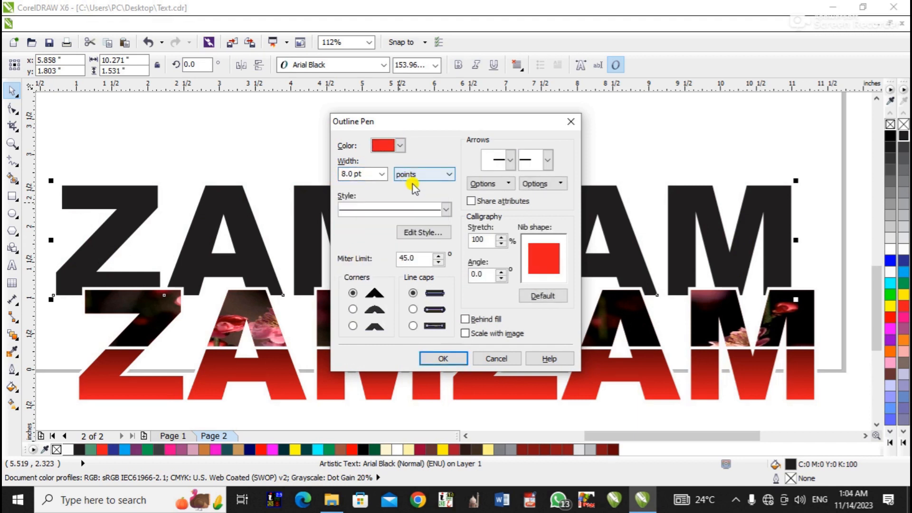
left_click(478, 323)
left_click(471, 333)
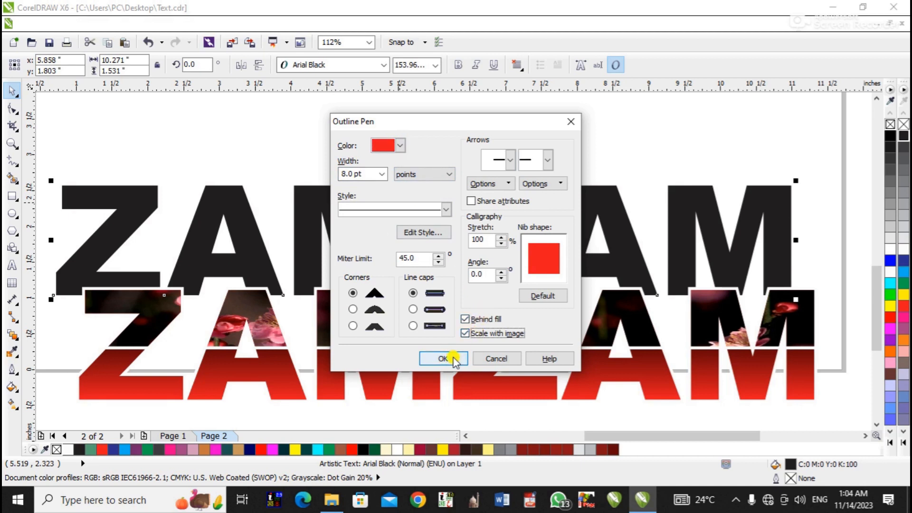
left_click(445, 359)
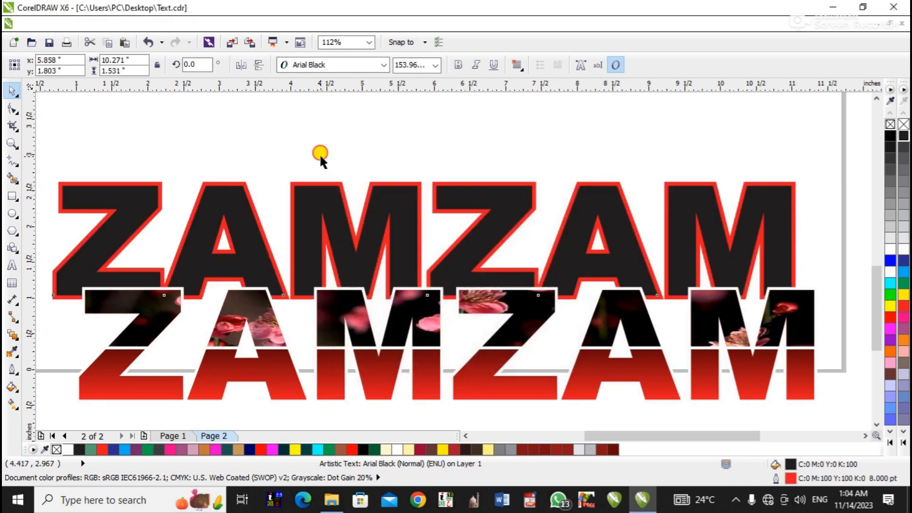
Step: Align the grouped photo and gradient letters with the red-outlined ZAMZAM text by their horizontal and vertical centres, and deselect them
left_click(321, 158)
left_click(329, 196)
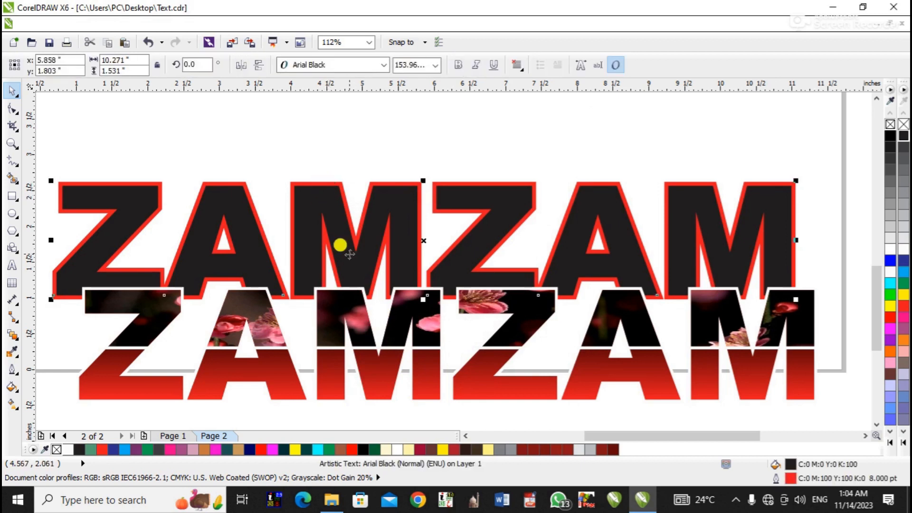
left_click(357, 306)
left_click_drag(359, 309, 385, 312)
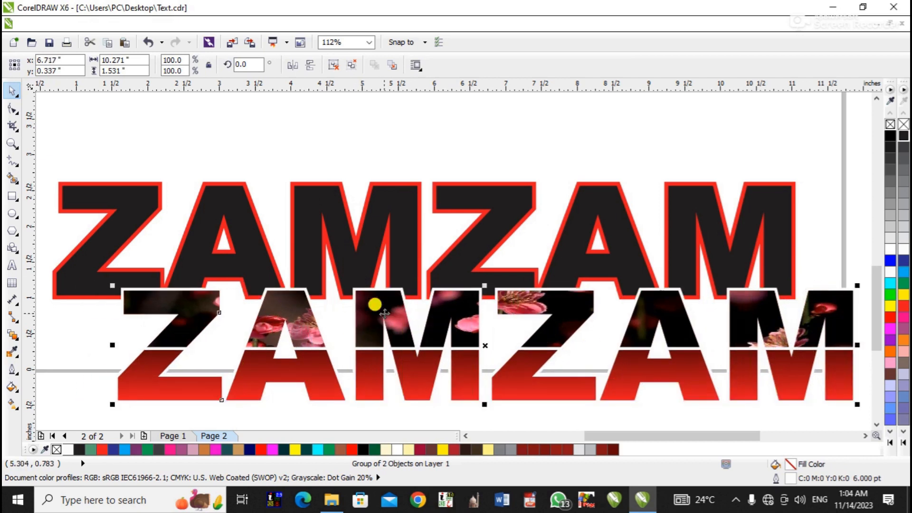
left_click(338, 213, "shift")
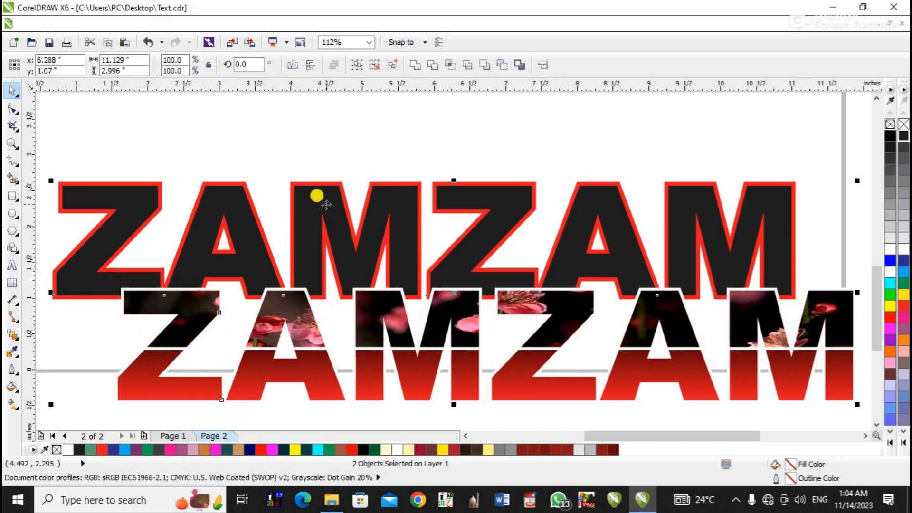
key("e")
key("c")
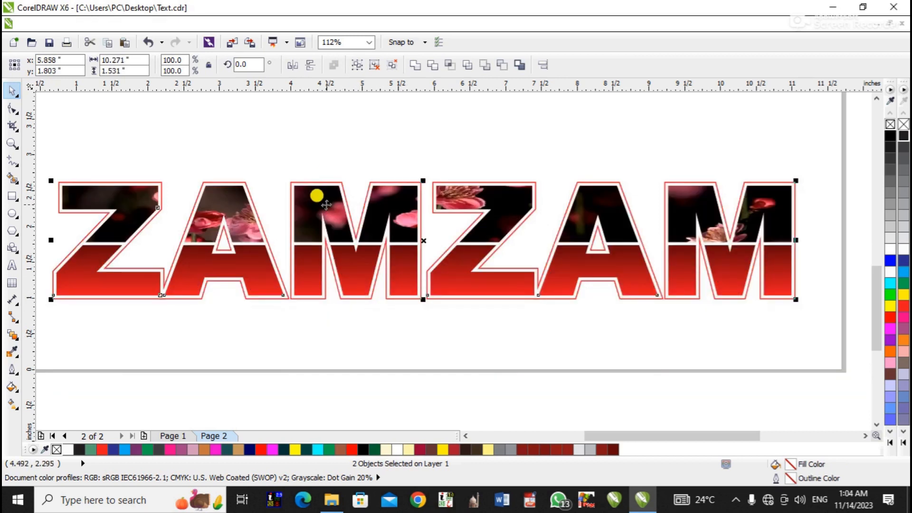
left_click(337, 335)
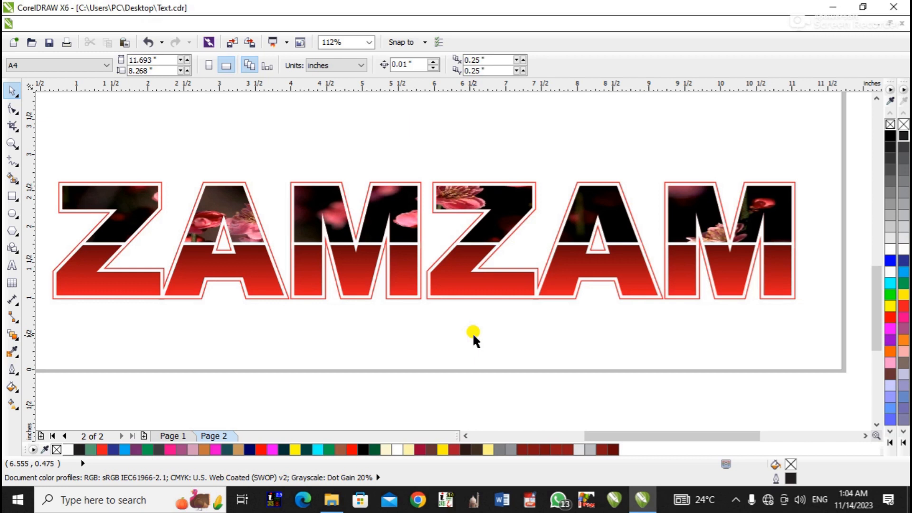
Step: View the whole page with the dripping and the split ZAMZAM text effects together
scroll(472, 332, "down", 3)
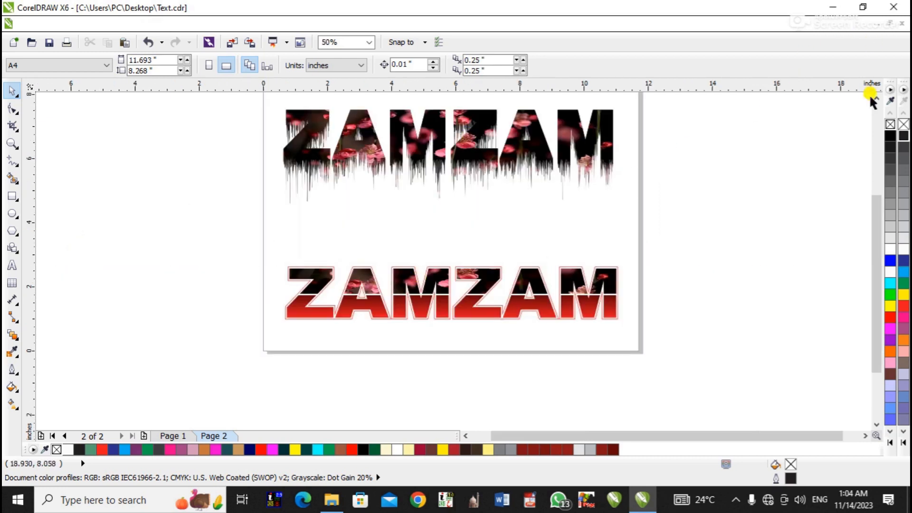
left_click(12, 143)
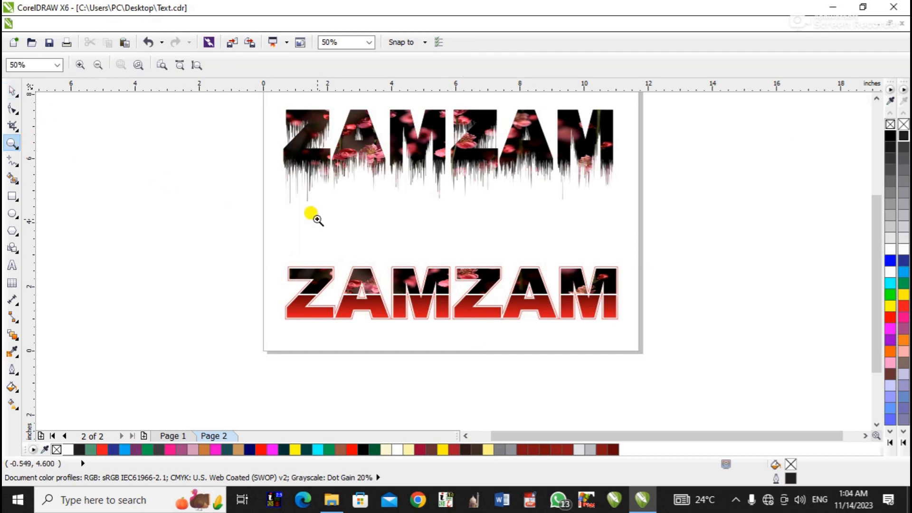
right_click(343, 224)
left_click_drag(350, 165, 559, 312)
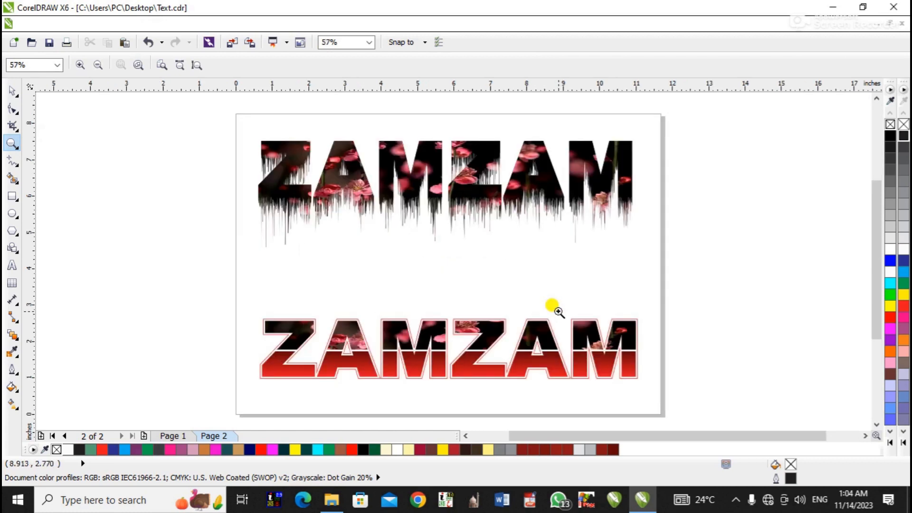